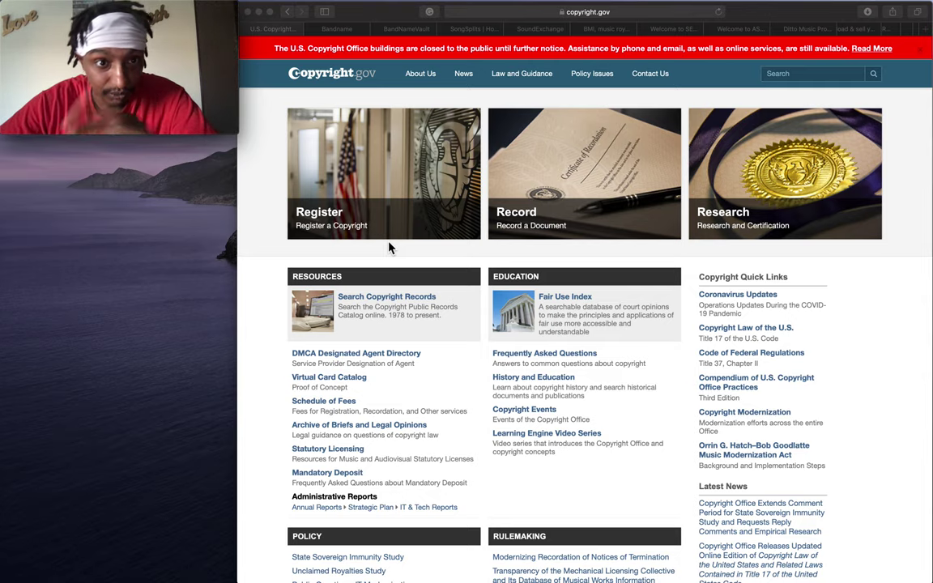
Close the Copyright.gov tab, then return to bandname.com and focus its band name search field.
{"action": "left_click", "coordinate": [244, 30]}
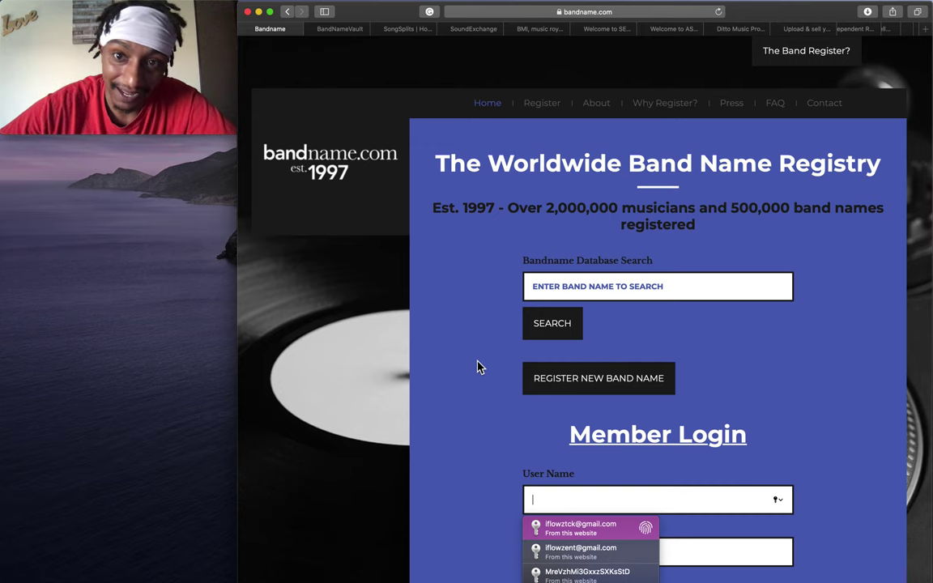
{"action": "left_click", "coordinate": [357, 33]}
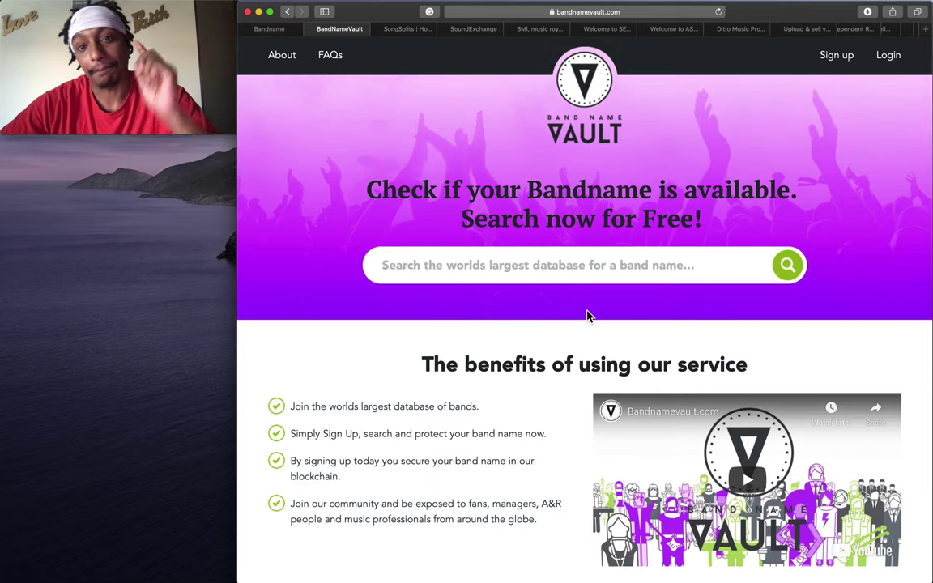
{"action": "left_click", "coordinate": [270, 30]}
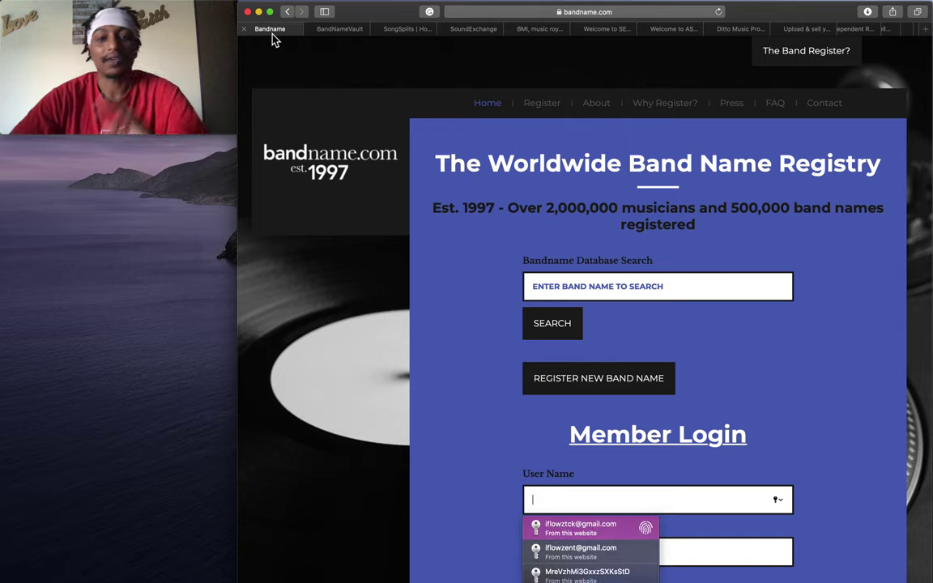
{"action": "left_click", "coordinate": [645, 295]}
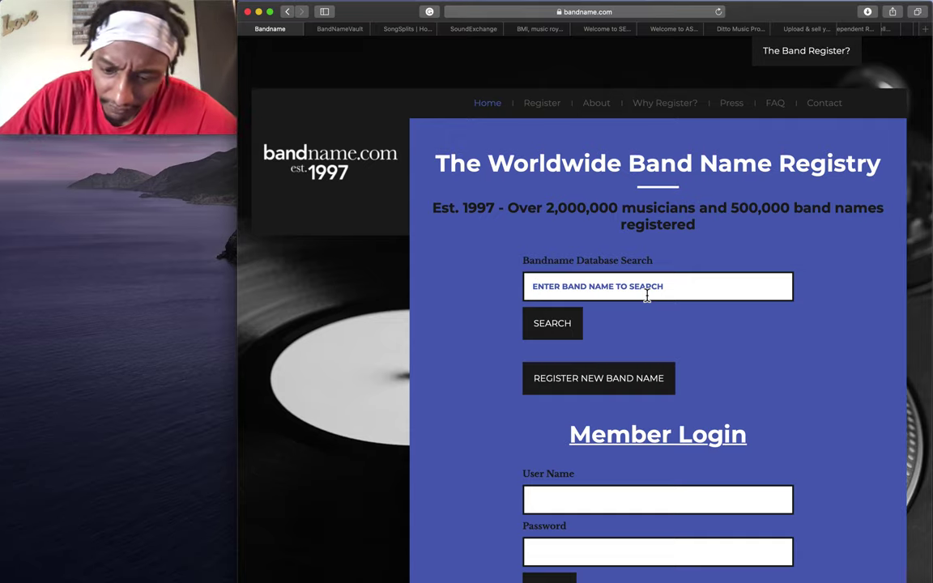
Search the bandname.com registry for iflowz and scan the results.
{"action": "type", "text": "iflwoz"}
{"action": "key", "text": "BackSpace"}
{"action": "key", "text": "BackSpace"}
{"action": "key", "text": "BackSpace"}
{"action": "key", "text": "BackSpace"}
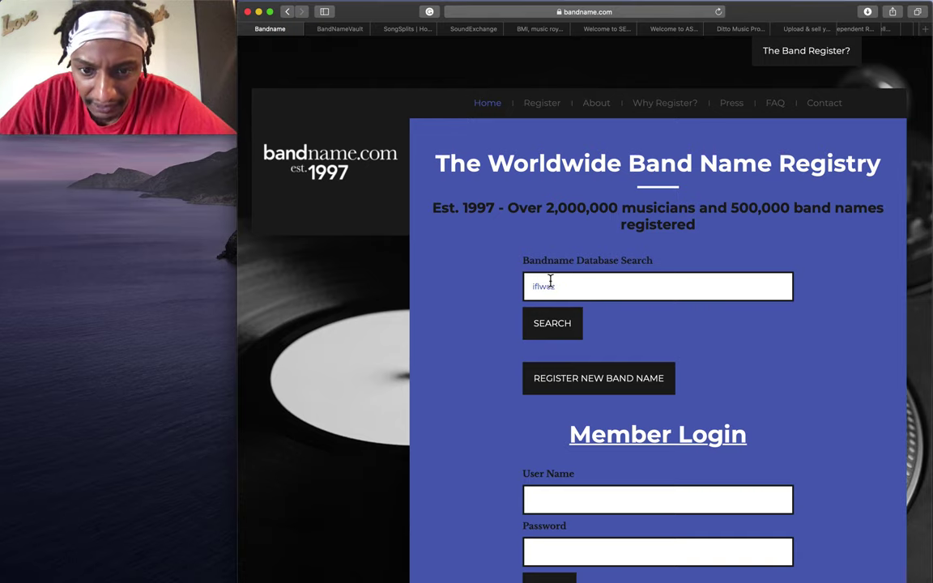
{"action": "type", "text": "lowz"}
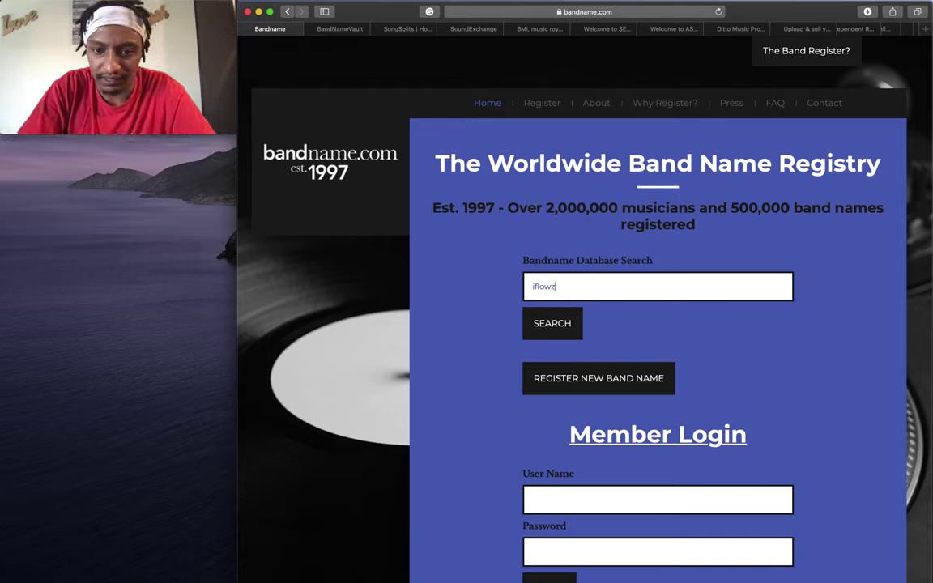
{"action": "left_click", "coordinate": [556, 335]}
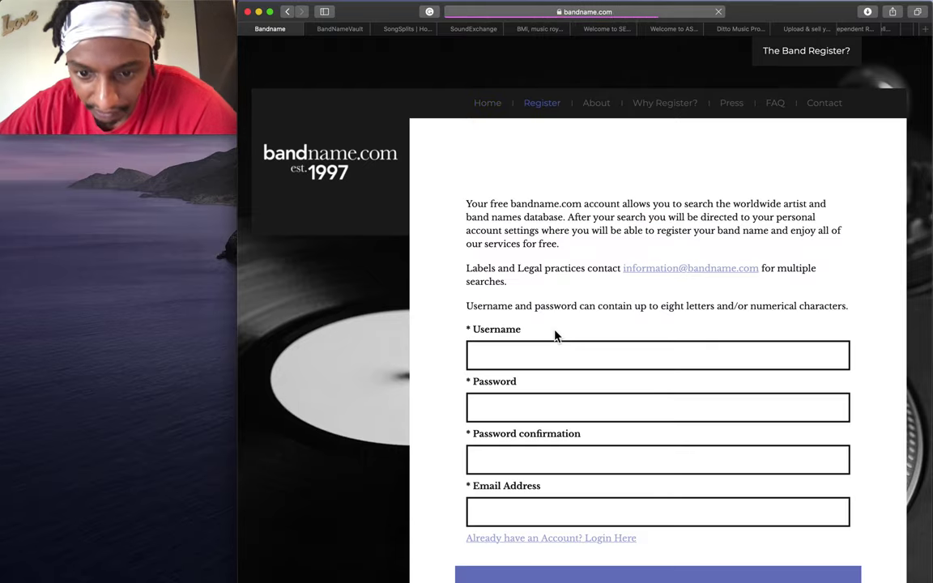
{"action": "scroll", "coordinate": [554, 333], "scroll_direction": "down", "scroll_amount": 3}
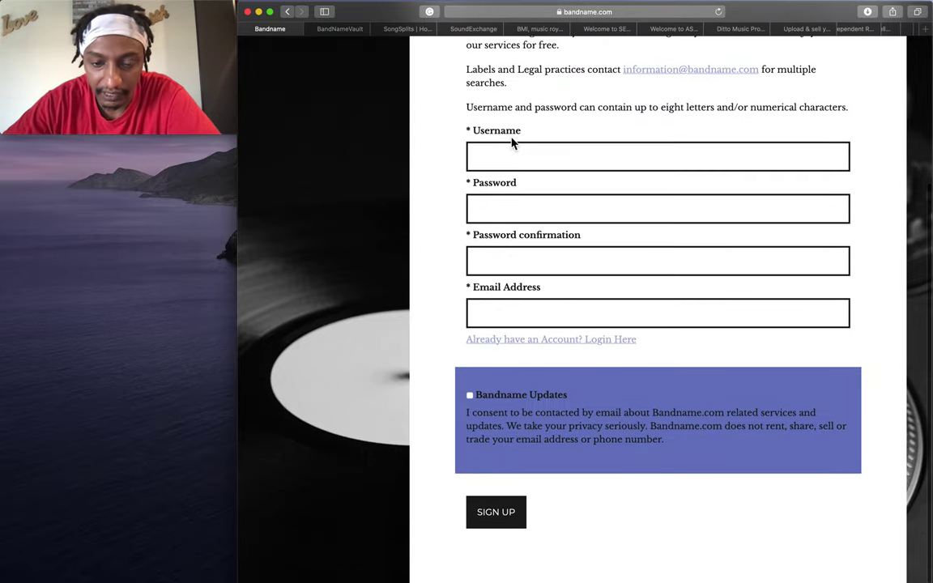
{"action": "scroll", "coordinate": [510, 139], "scroll_direction": "up", "scroll_amount": 3}
Go back to the home page and submit the member login using the saved account.
{"action": "left_click", "coordinate": [489, 104]}
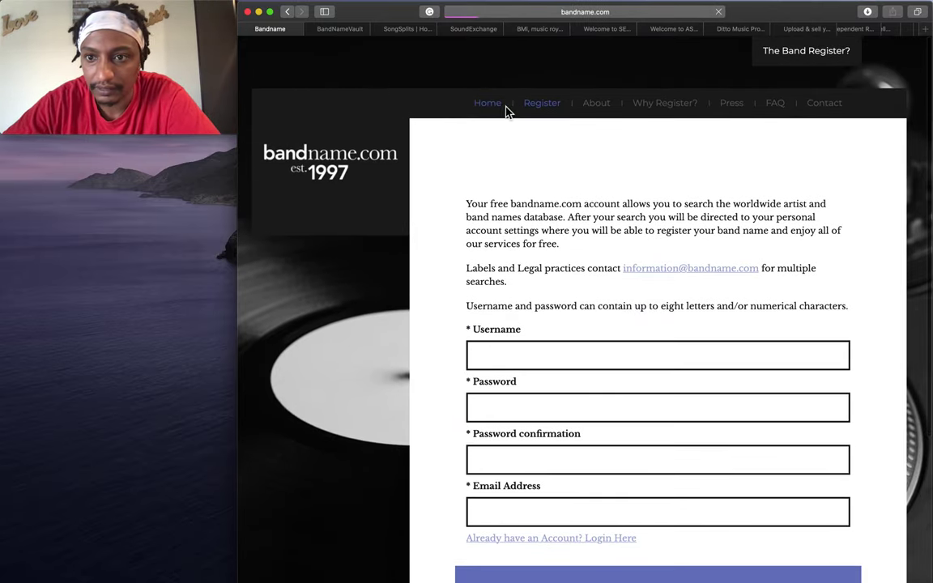
{"action": "left_click", "coordinate": [610, 498]}
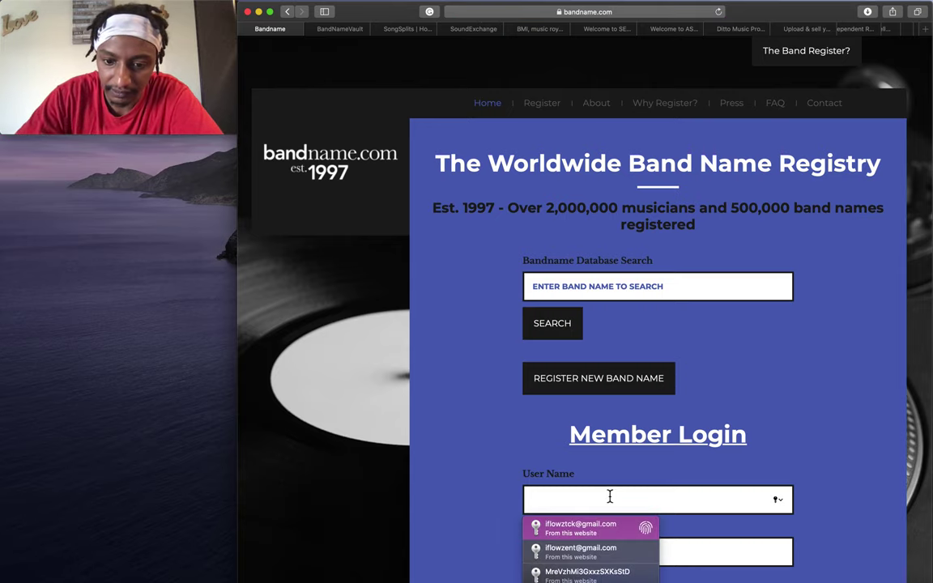
{"action": "key", "text": "Return"}
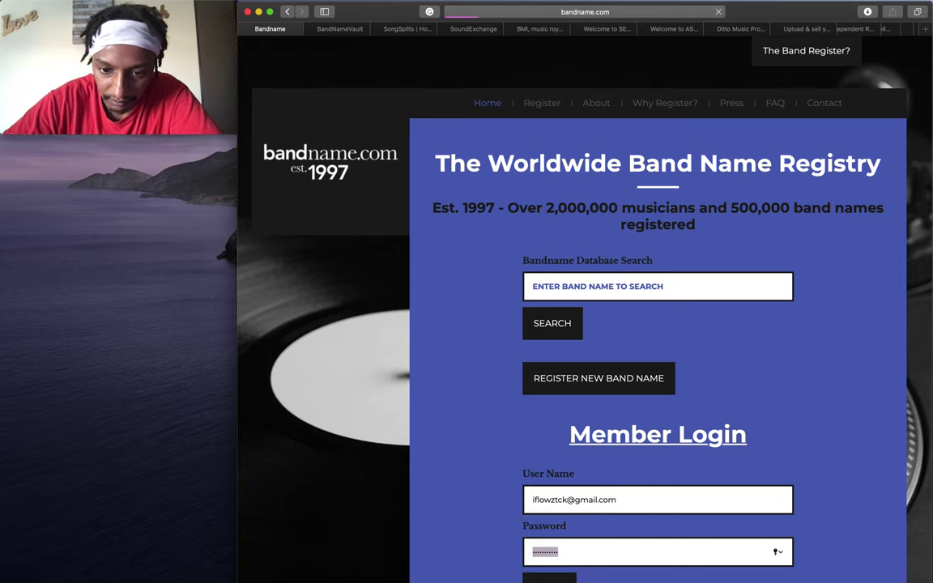
{"action": "key", "text": "Return"}
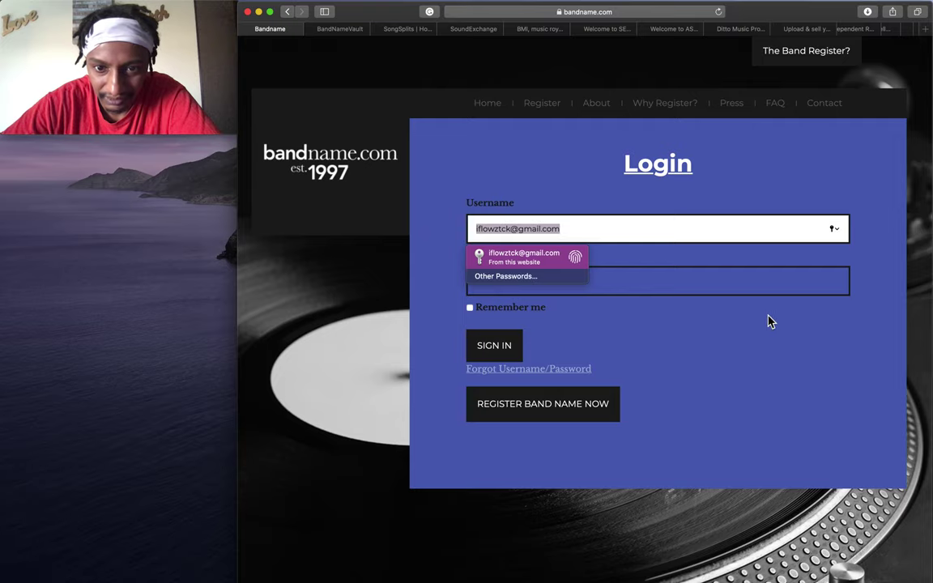
Try signing in with the second saved account and its password.
{"action": "key", "text": "BackSpace"}
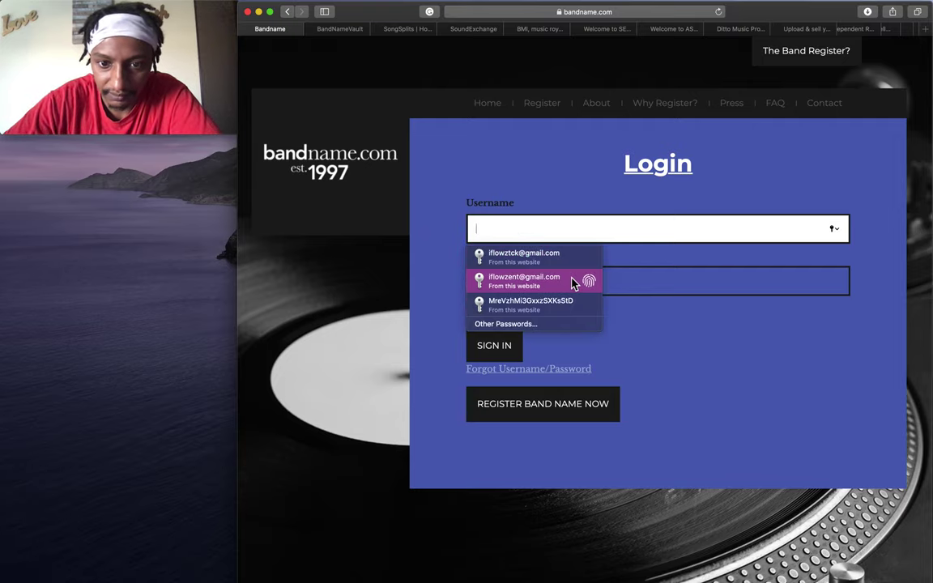
{"action": "left_click", "coordinate": [575, 281]}
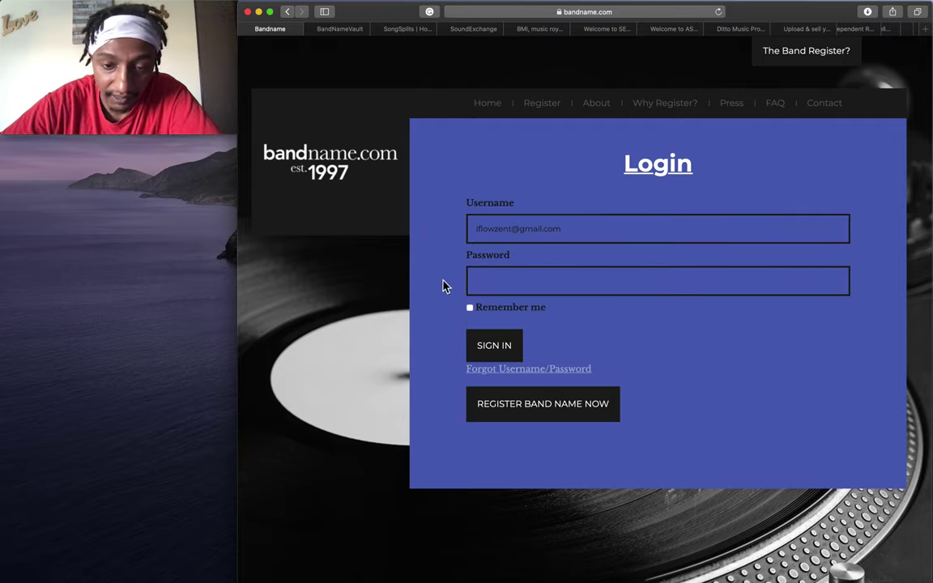
{"action": "left_click", "coordinate": [631, 277]}
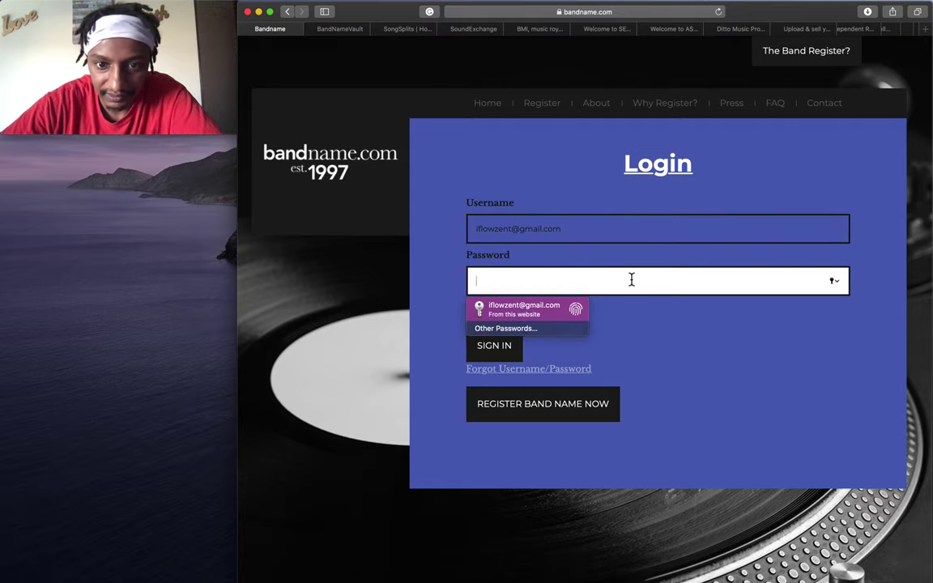
{"action": "type", "text": "*******"}
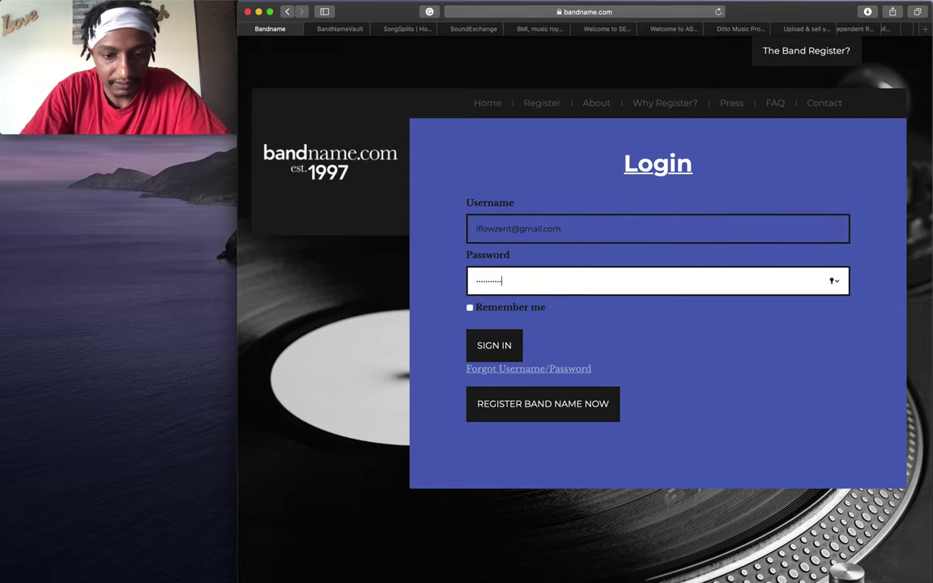
{"action": "key", "text": "Return"}
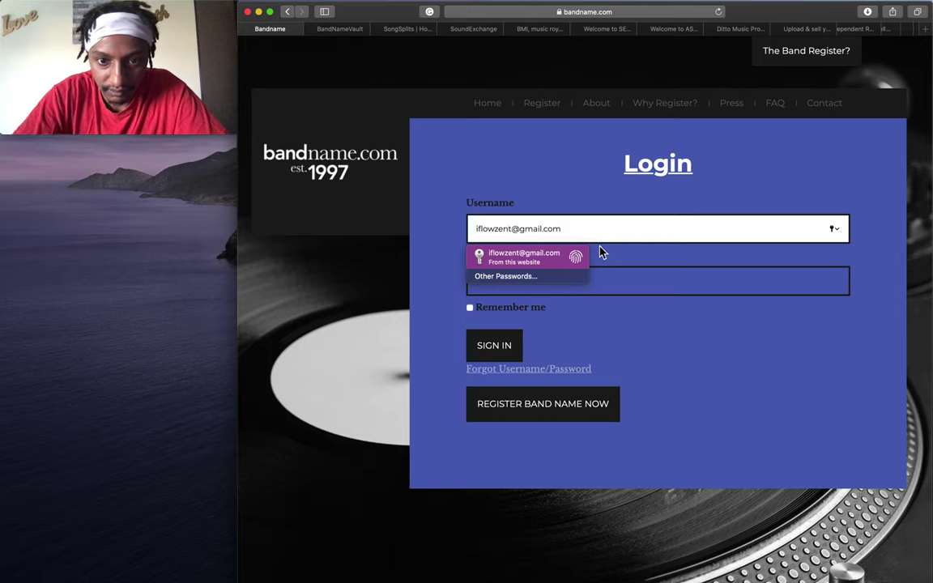
Correct the username's ending to 'ck' and submit with a different password.
{"action": "left_click", "coordinate": [498, 228]}
{"action": "key", "text": "BackSpace"}
{"action": "key", "text": "BackSpace"}
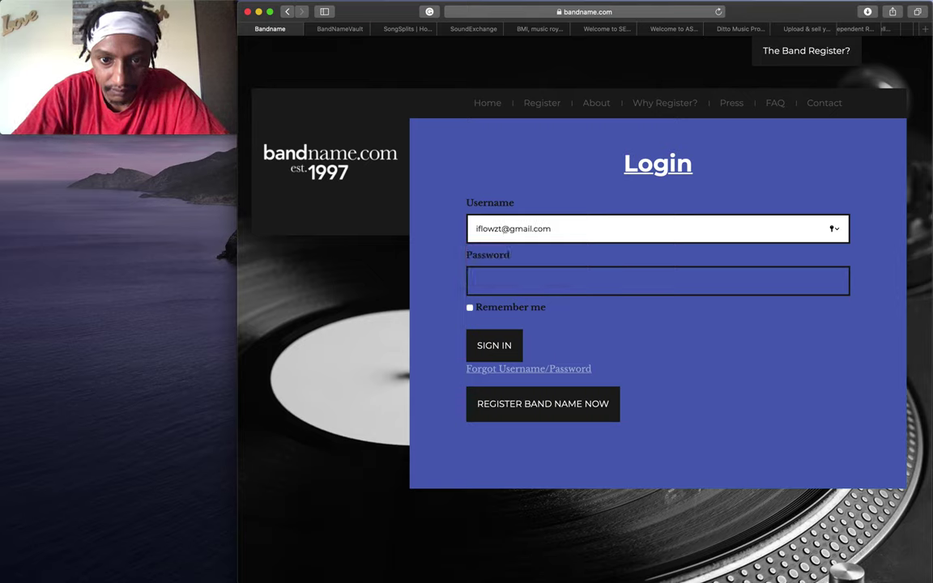
{"action": "type", "text": "ck"}
{"action": "key", "text": "Tab"}
{"action": "type", "text": "**********"}
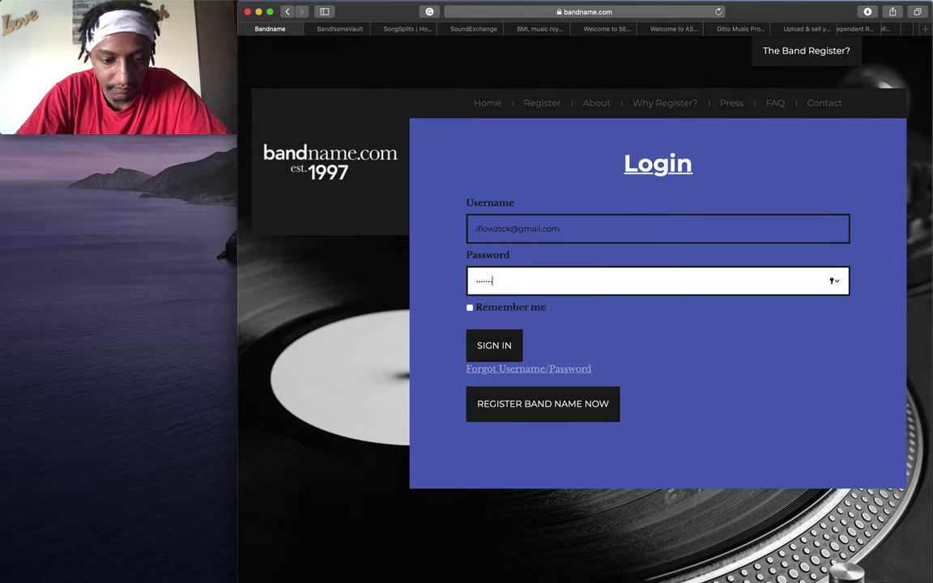
{"action": "key", "text": "Return"}
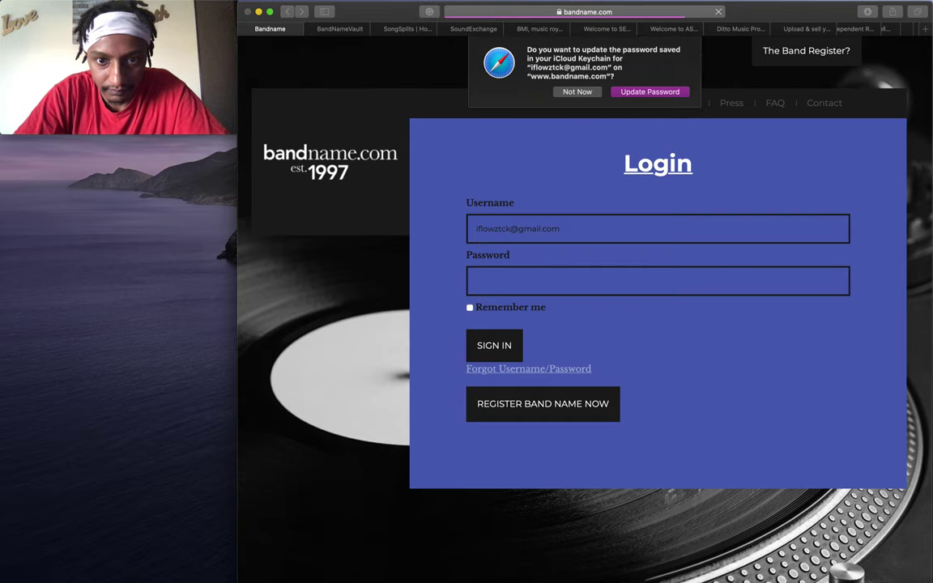
Decline the Keychain password update, retry with another password, then return home.
{"action": "left_click", "coordinate": [578, 92]}
{"action": "left_click", "coordinate": [551, 288]}
{"action": "type", "text": "********"}
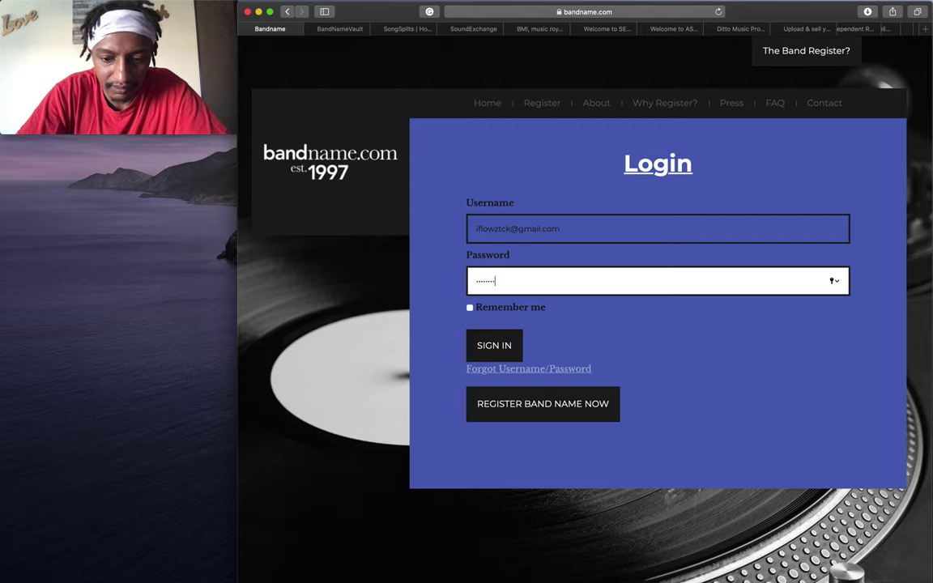
{"action": "key", "text": "Return"}
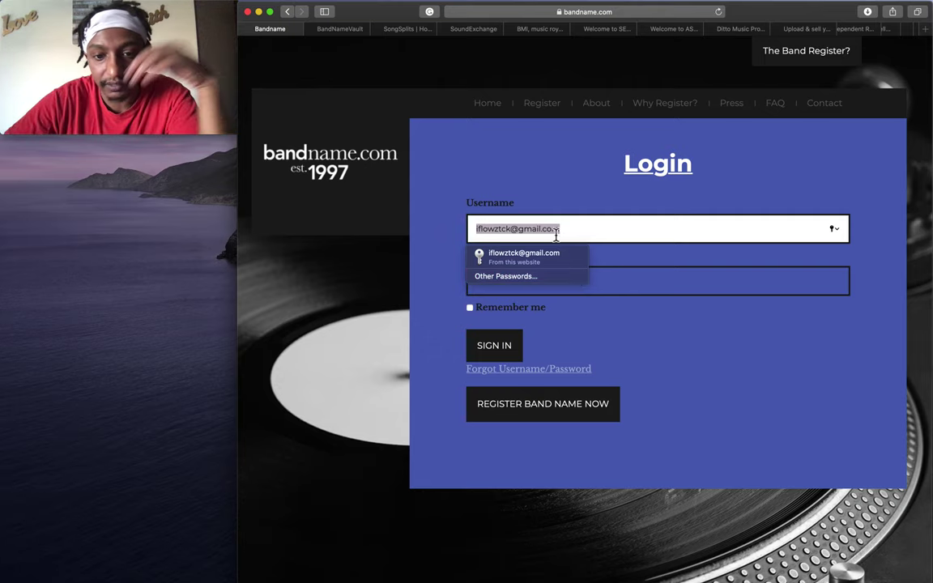
{"action": "left_click", "coordinate": [490, 104]}
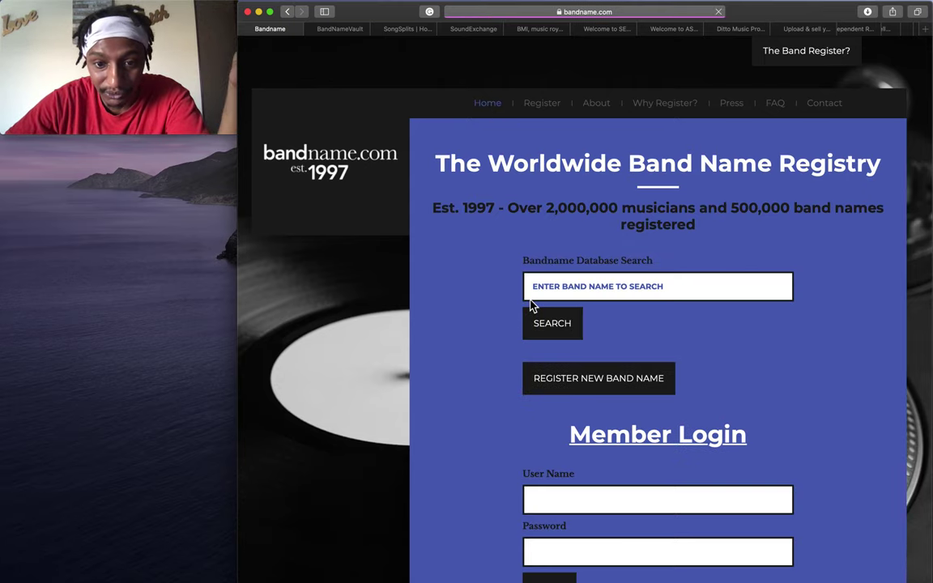
{"action": "scroll", "coordinate": [476, 316], "scroll_direction": "down", "scroll_amount": 2}
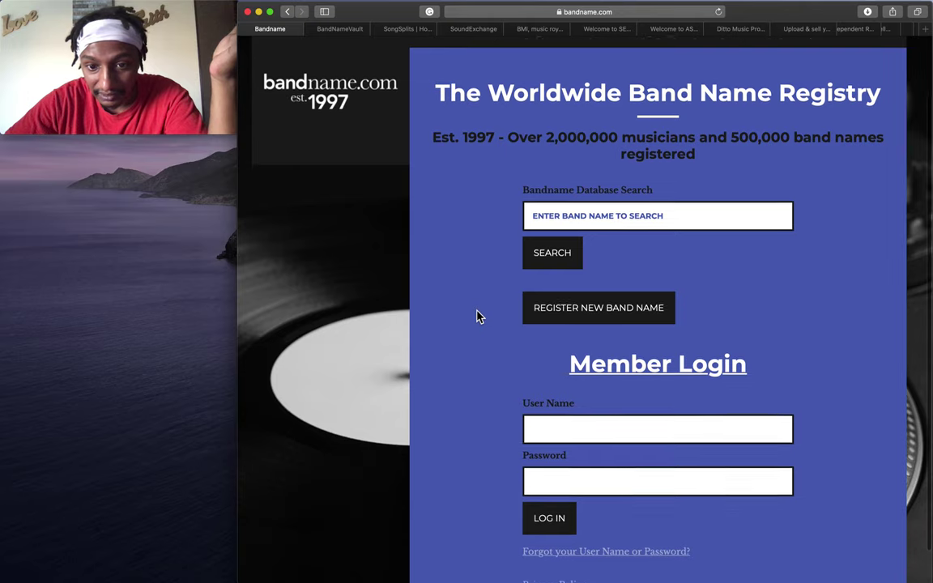
{"action": "left_click", "coordinate": [590, 216]}
{"action": "type", "text": "iflowz"}
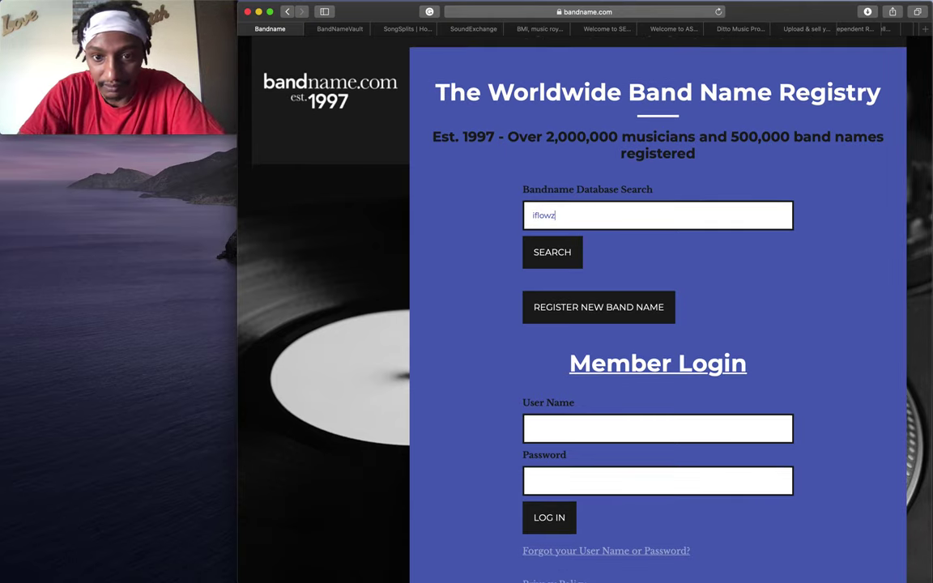
{"action": "left_click", "coordinate": [558, 253]}
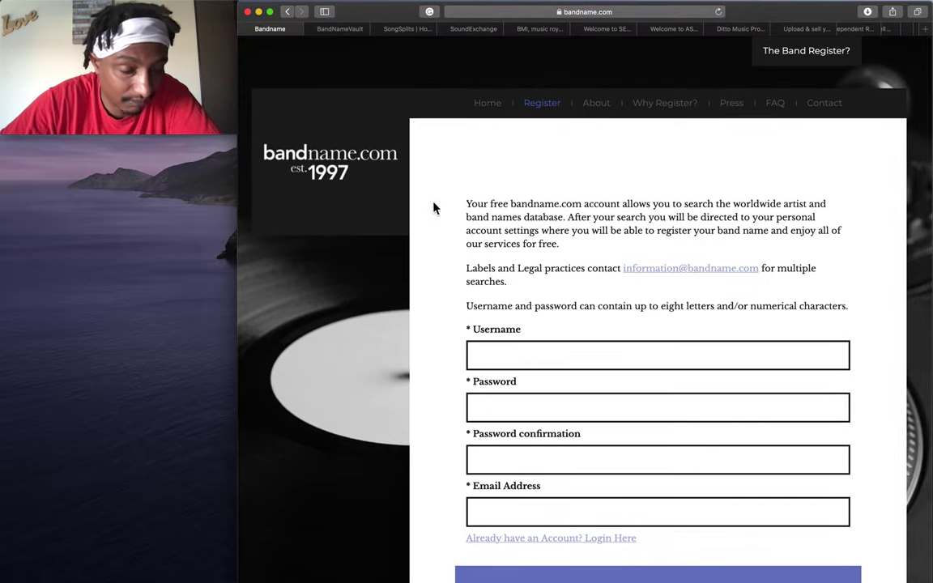
{"action": "left_click", "coordinate": [488, 105]}
{"action": "scroll", "coordinate": [514, 484], "scroll_direction": "down", "scroll_amount": 3}
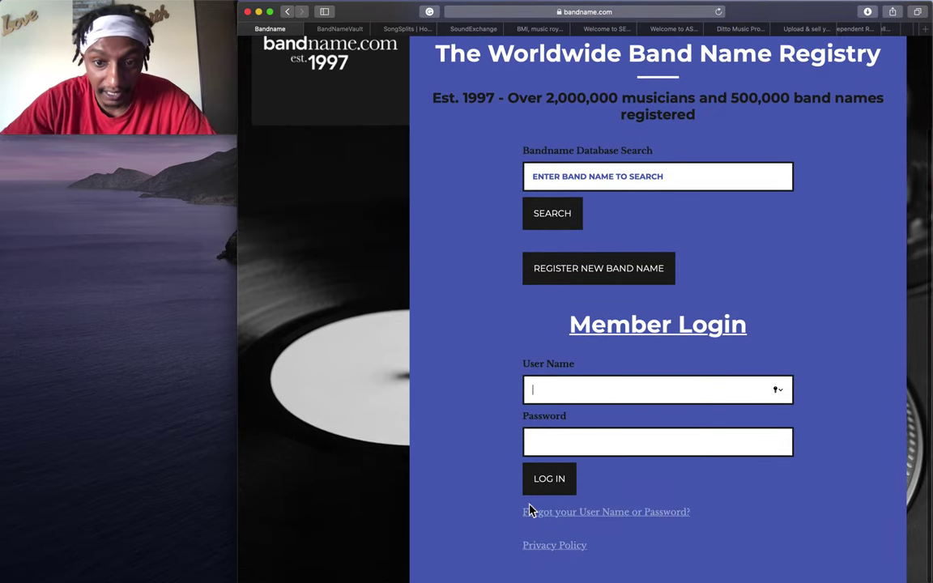
{"action": "scroll", "coordinate": [569, 438], "scroll_direction": "up", "scroll_amount": 2}
{"action": "scroll", "coordinate": [569, 437], "scroll_direction": "up", "scroll_amount": 1}
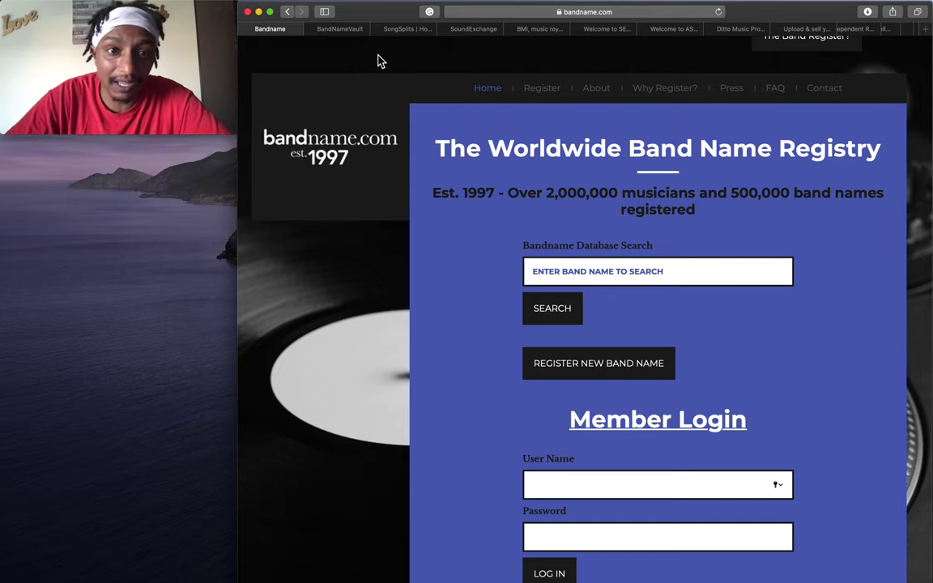
Search BandNameVault for iflowz, finding it taken by Spotify and Songkick IFLOWZ entries.
{"action": "left_click", "coordinate": [348, 29]}
{"action": "left_click", "coordinate": [592, 266]}
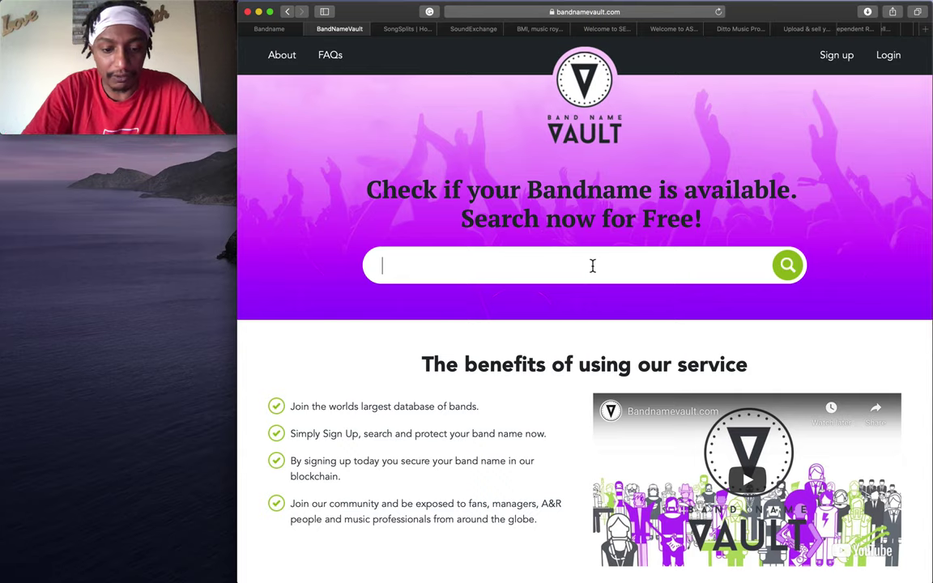
{"action": "type", "text": "iflo"}
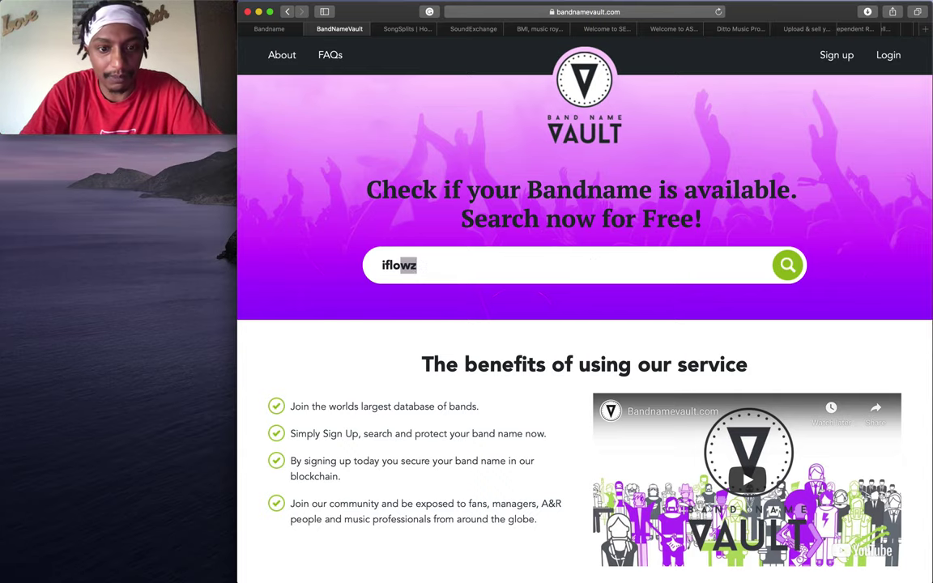
{"action": "key", "text": "Return"}
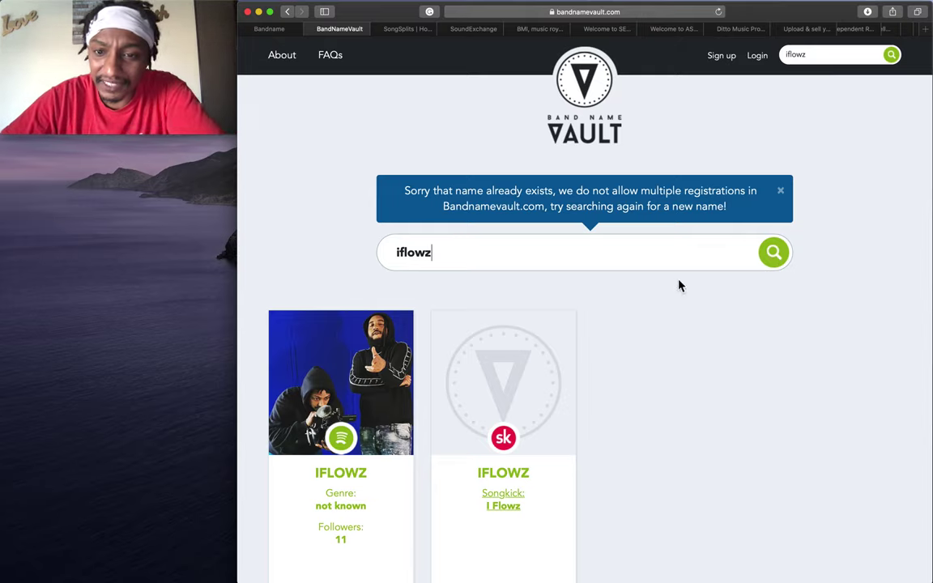
Replace the BandNameVault search term with cash money and scroll through the CASH MONEY matches.
{"action": "left_click", "coordinate": [274, 28]}
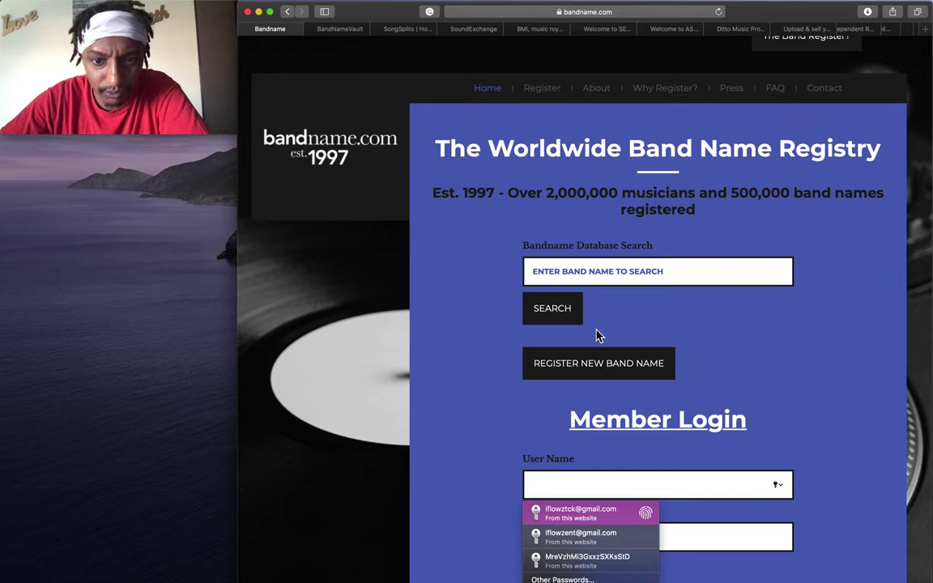
{"action": "left_click", "coordinate": [351, 31]}
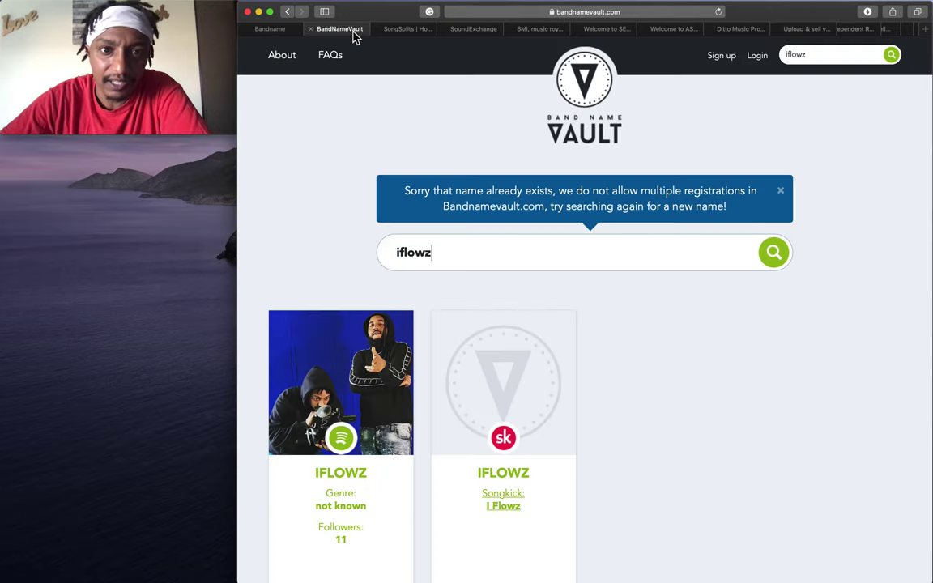
{"action": "triple_click", "coordinate": [516, 250]}
{"action": "type", "text": "cash money"}
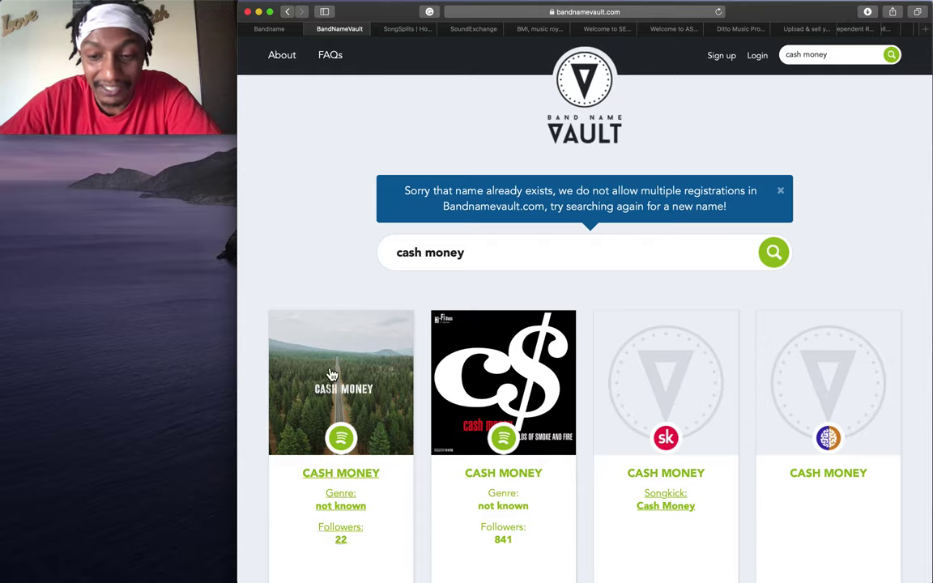
{"action": "scroll", "coordinate": [490, 332], "scroll_direction": "down", "scroll_amount": 2}
{"action": "scroll", "coordinate": [490, 332], "scroll_direction": "down", "scroll_amount": 10}
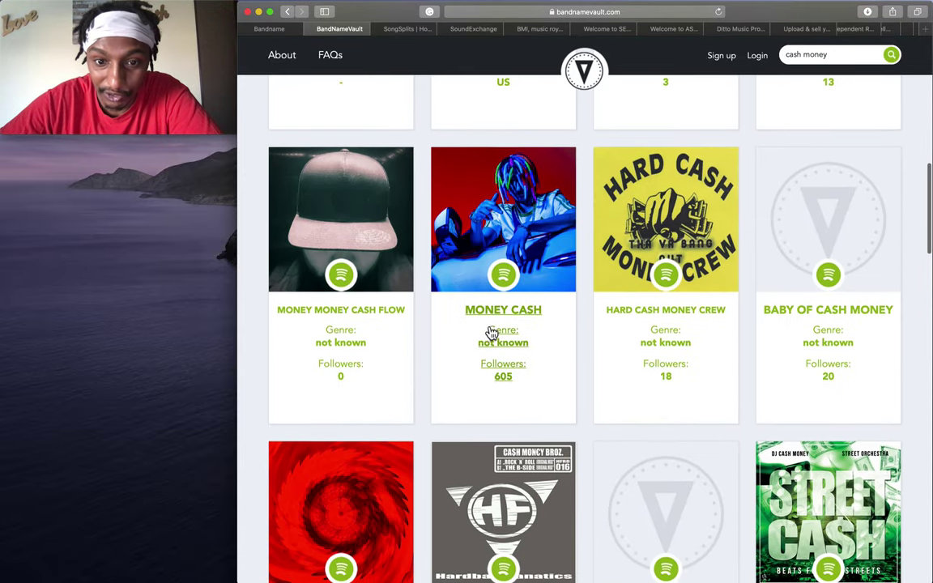
{"action": "scroll", "coordinate": [491, 331], "scroll_direction": "down", "scroll_amount": 5}
Extend the search to cash money records and check its results.
{"action": "scroll", "coordinate": [487, 326], "scroll_direction": "up", "scroll_amount": 20}
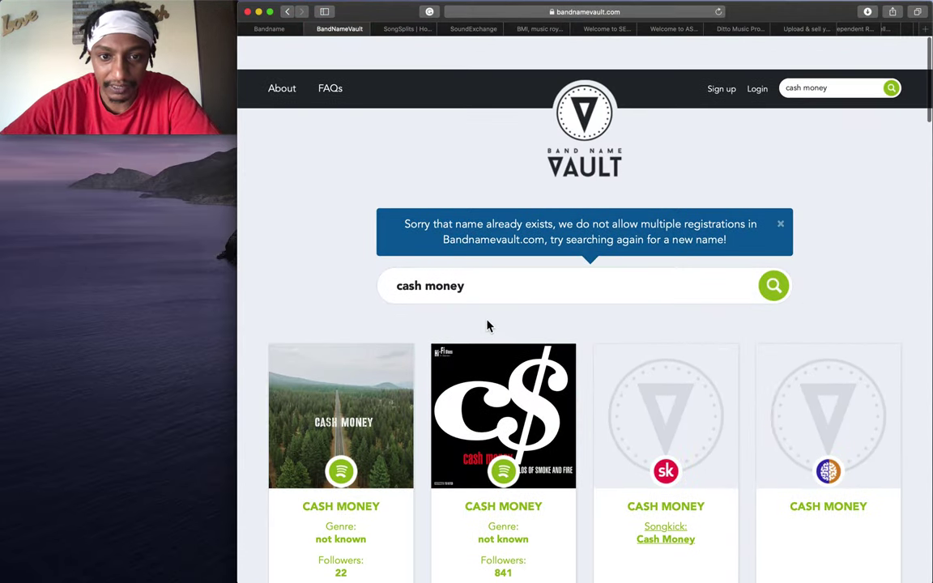
{"action": "left_click", "coordinate": [499, 269]}
{"action": "type", "text": "records"}
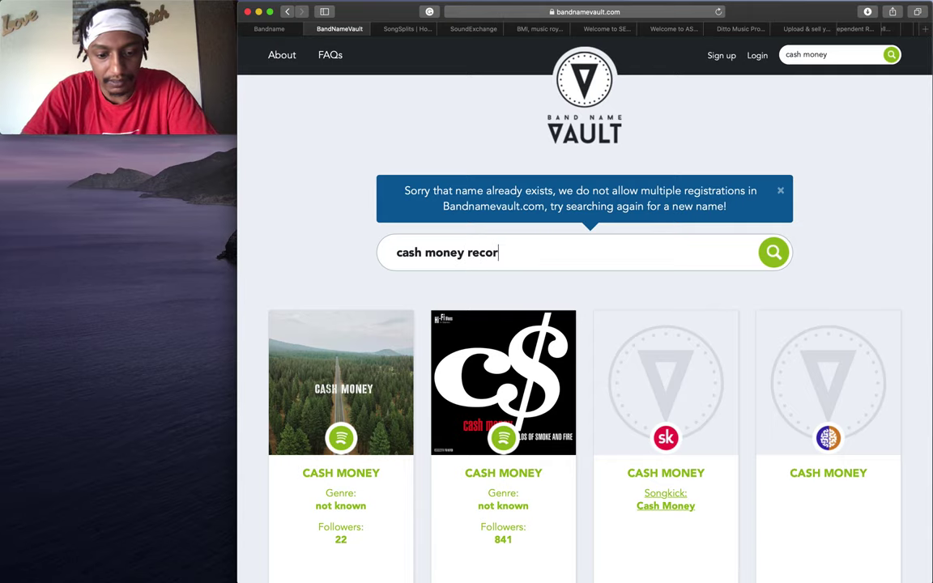
{"action": "key", "text": "Return"}
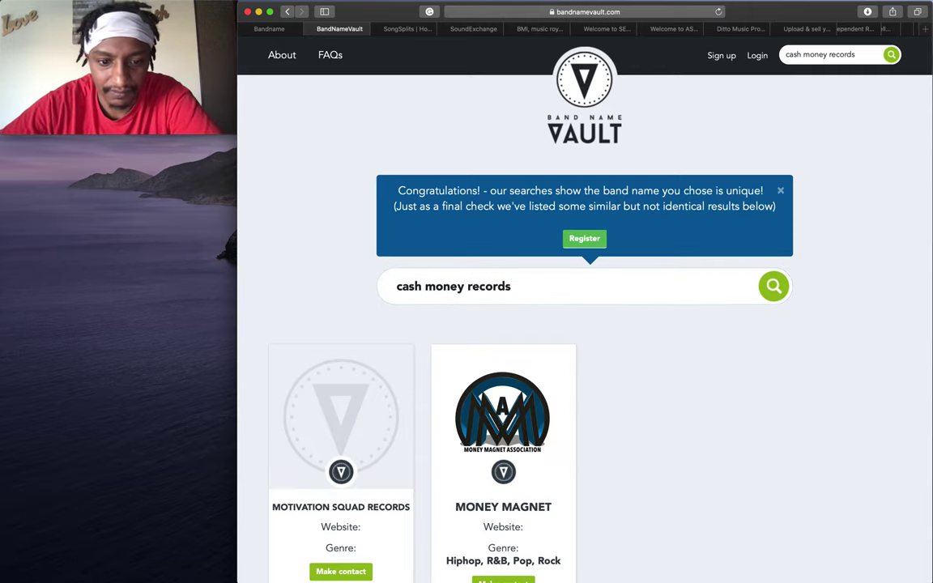
{"action": "scroll", "coordinate": [583, 364], "scroll_direction": "down", "scroll_amount": 3}
{"action": "scroll", "coordinate": [583, 365], "scroll_direction": "up", "scroll_amount": 3}
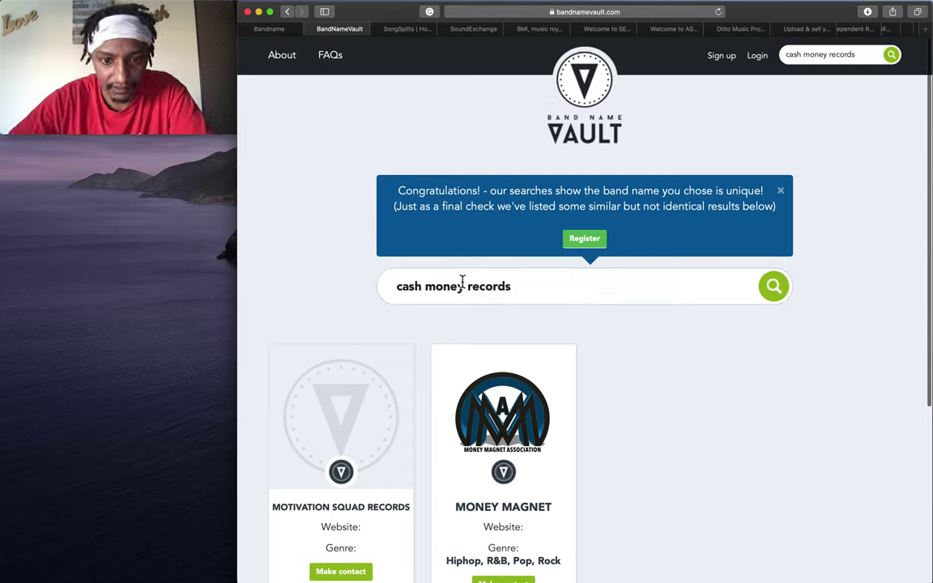
Search bad boy recordsz, then change it to bad boyz recordsz and search again.
{"action": "left_click_drag", "start_coordinate": [463, 286], "coordinate": [323, 270]}
{"action": "type", "text": "bad boy records"}
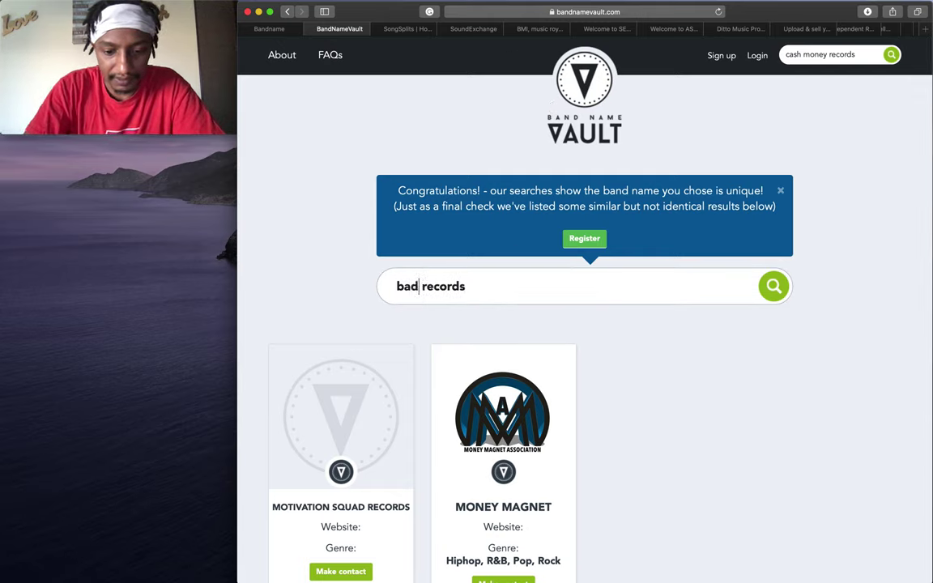
{"action": "type", "text": "z"}
{"action": "key", "text": "Return"}
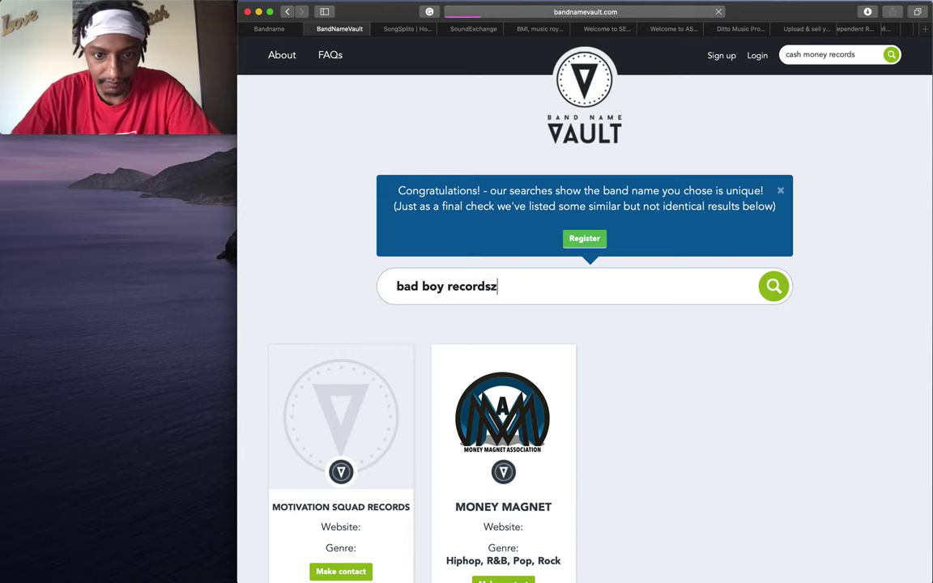
{"action": "left_click", "coordinate": [524, 287]}
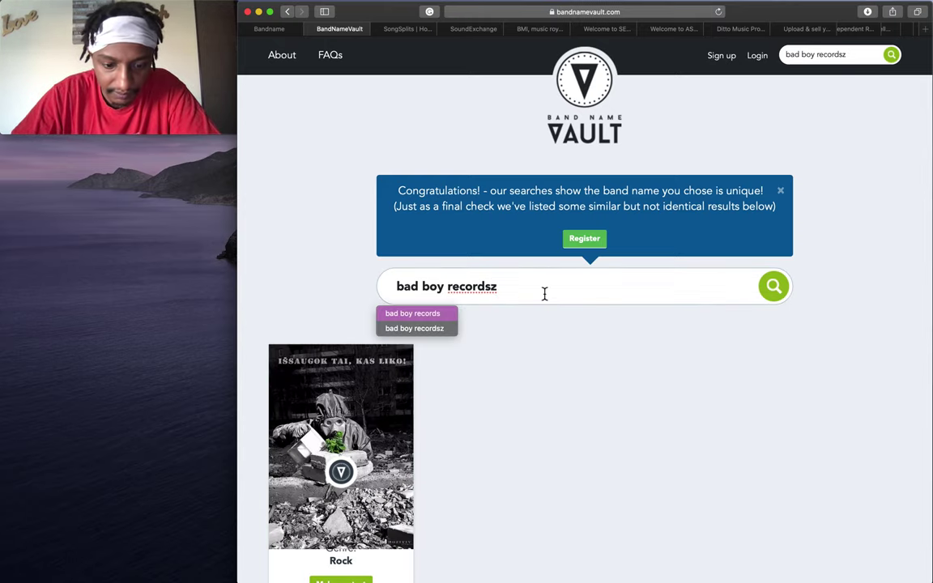
{"action": "key", "text": "Left"}
{"action": "key", "text": "Left"}
{"action": "key", "text": "Left"}
{"action": "key", "text": "Left"}
{"action": "key", "text": "Left"}
{"action": "key", "text": "Left"}
{"action": "key", "text": "Left"}
{"action": "key", "text": "Left"}
{"action": "key", "text": "Left"}
{"action": "type", "text": "z"}
{"action": "key", "text": "Return"}
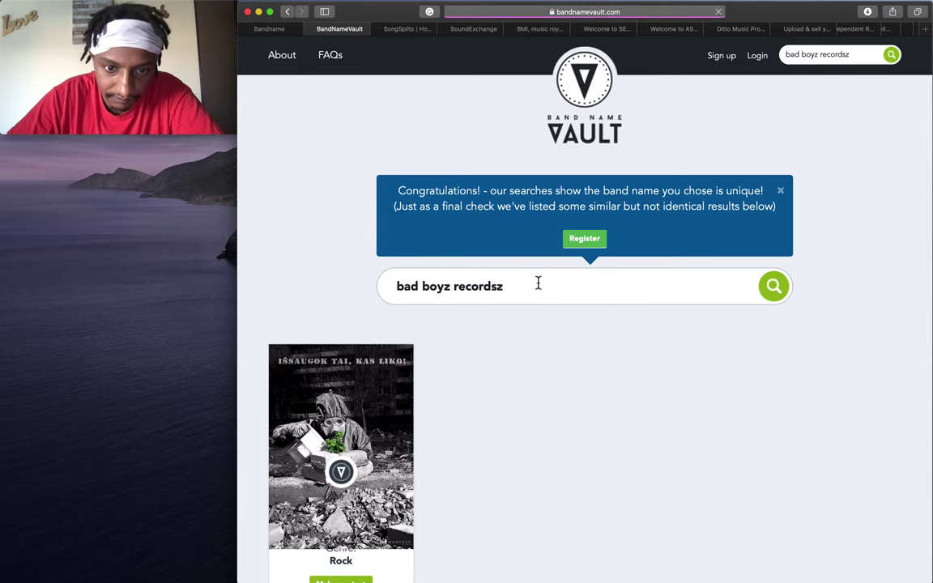
Trim the search term down to bad boyz and dismiss the spelling suggestions.
{"action": "left_click", "coordinate": [538, 284]}
{"action": "key", "text": "BackSpace"}
{"action": "key", "text": "BackSpace"}
{"action": "key", "text": "BackSpace"}
{"action": "key", "text": "BackSpace"}
{"action": "key", "text": "BackSpace"}
{"action": "key", "text": "BackSpace"}
{"action": "key", "text": "BackSpace"}
{"action": "key", "text": "BackSpace"}
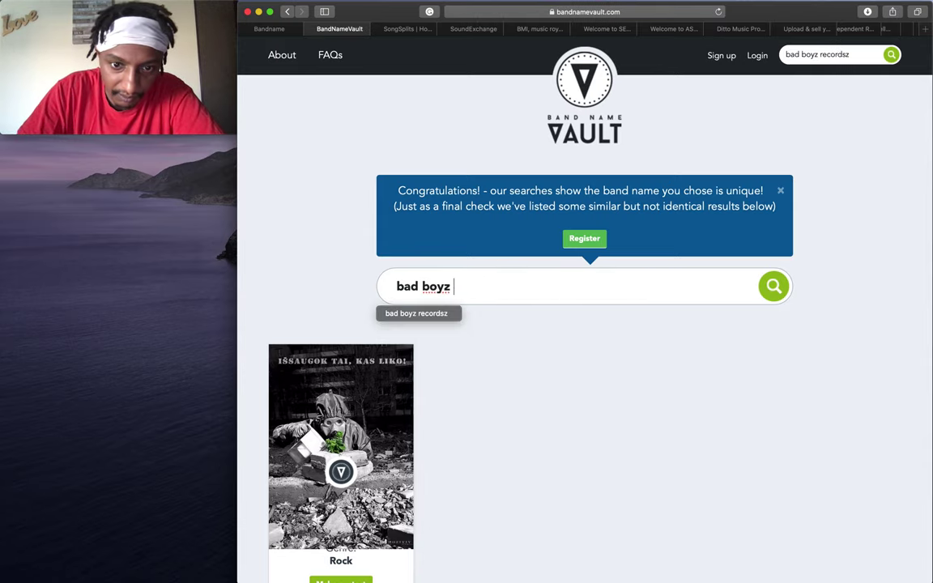
{"action": "key", "text": "BackSpace"}
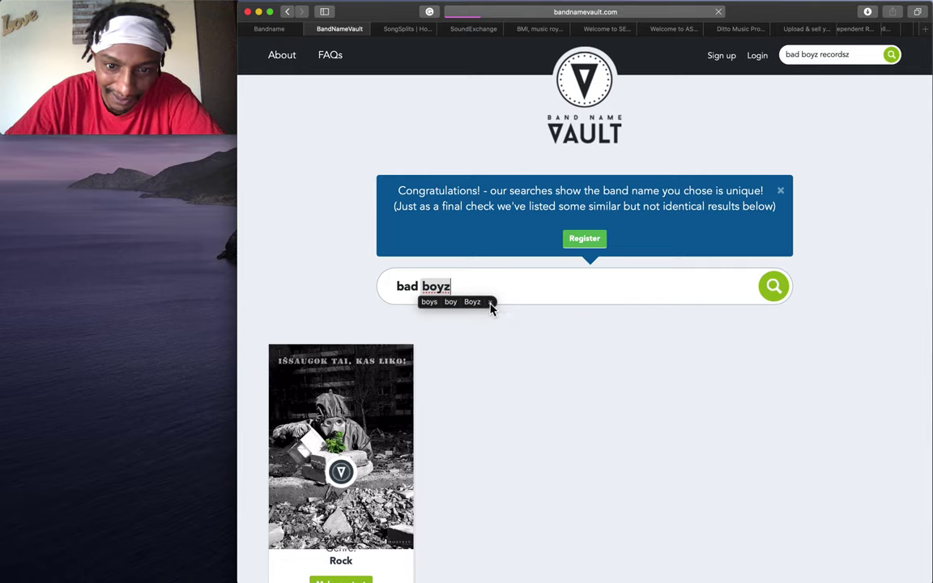
{"action": "left_click", "coordinate": [490, 303]}
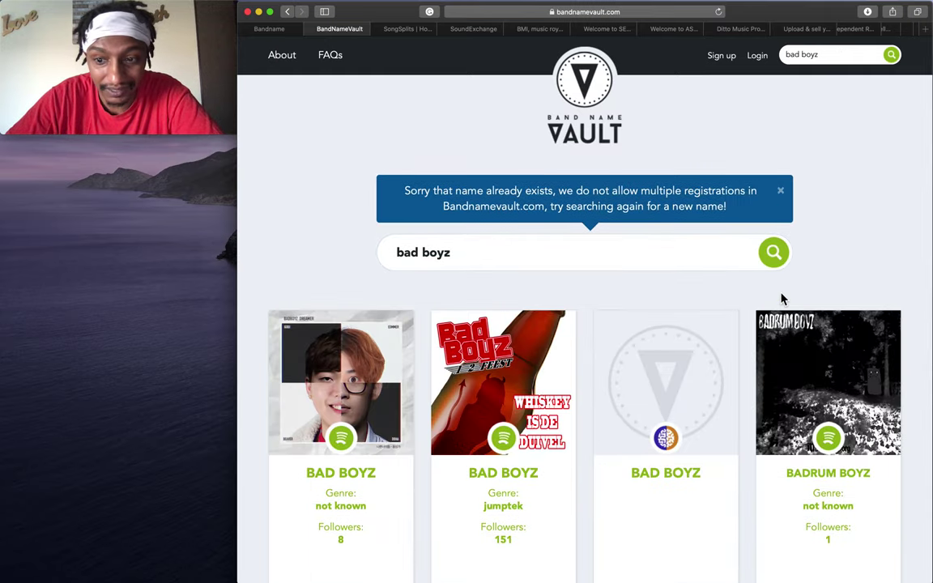
Scroll through the bad boyz results, then select the bad boyz term in the main search box.
{"action": "scroll", "coordinate": [782, 299], "scroll_direction": "down", "scroll_amount": 10}
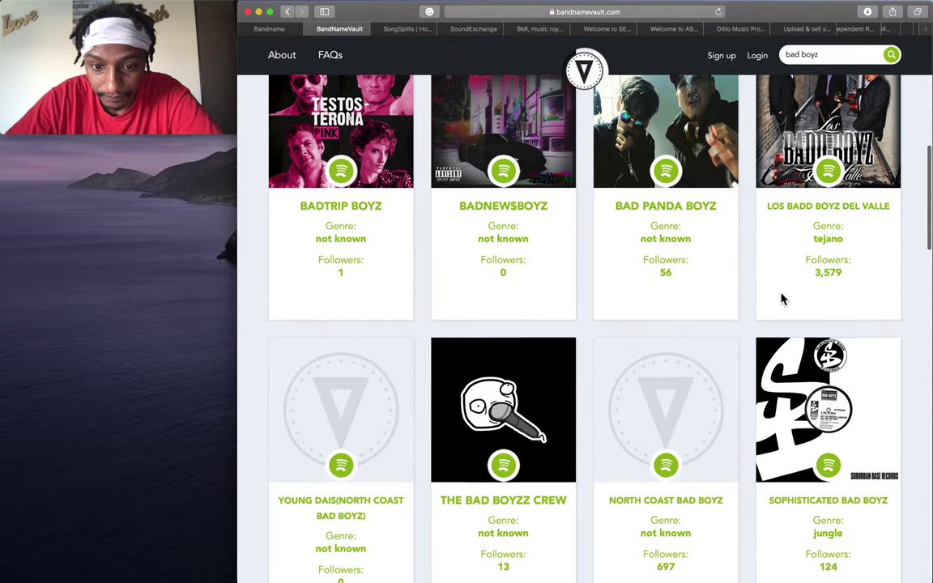
{"action": "scroll", "coordinate": [781, 300], "scroll_direction": "down", "scroll_amount": 15}
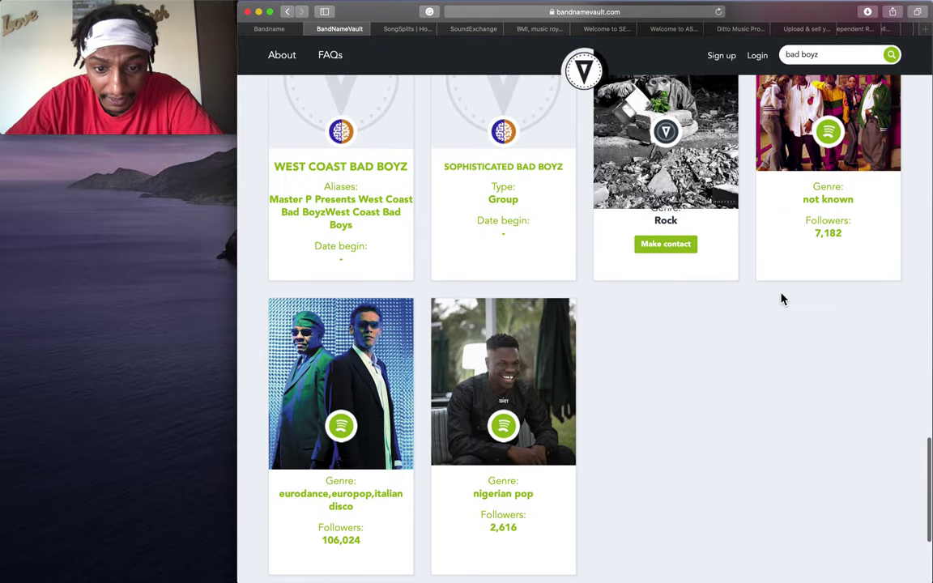
{"action": "scroll", "coordinate": [781, 300], "scroll_direction": "up", "scroll_amount": 20}
{"action": "left_click", "coordinate": [510, 245]}
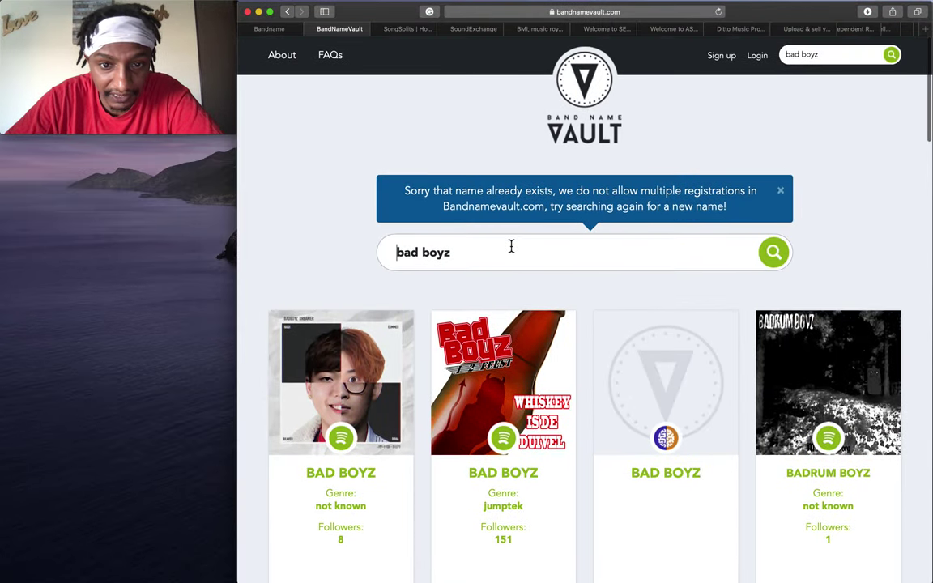
{"action": "key", "text": "shift+alt+Right"}
{"action": "key", "text": "shift+alt+Right"}
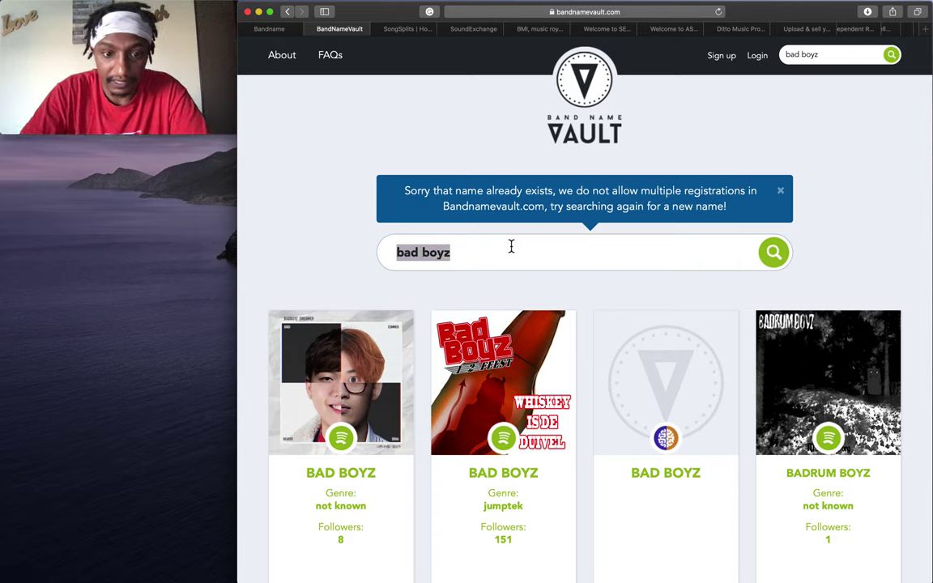
Replace the search term with lil wayne and run the search.
{"action": "key", "text": "BackSpace"}
{"action": "type", "text": "lil wa"}
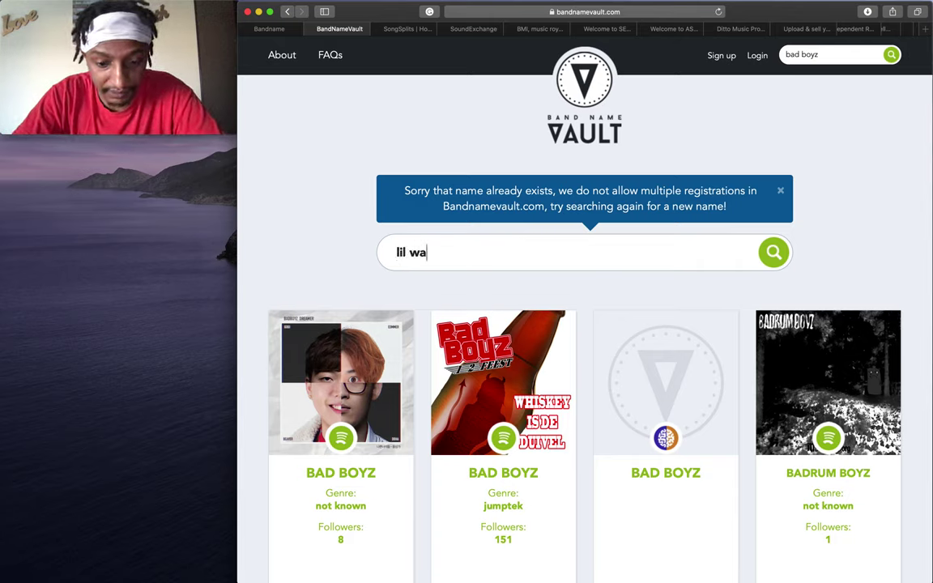
{"action": "type", "text": "yne"}
{"action": "key", "text": "Return"}
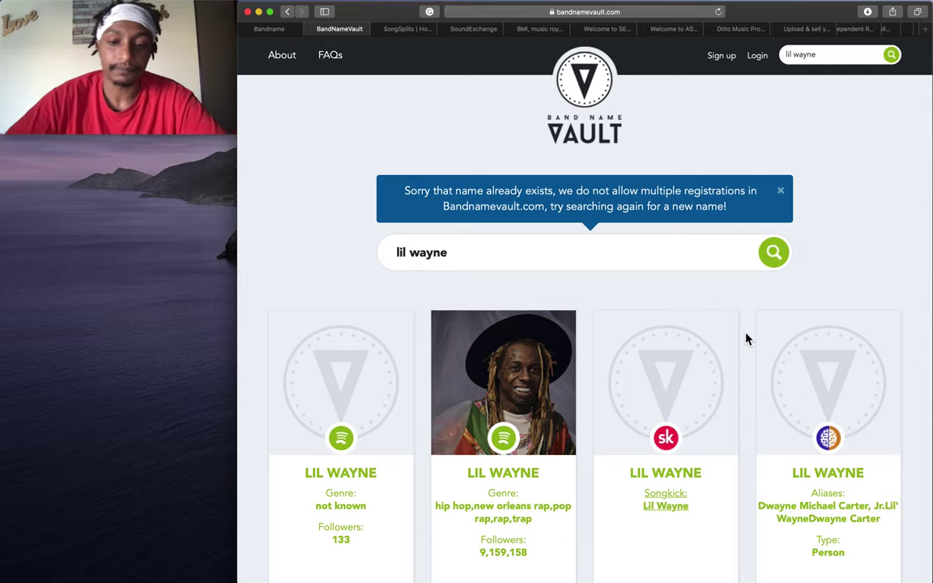
{"action": "scroll", "coordinate": [746, 339], "scroll_direction": "down", "scroll_amount": 10}
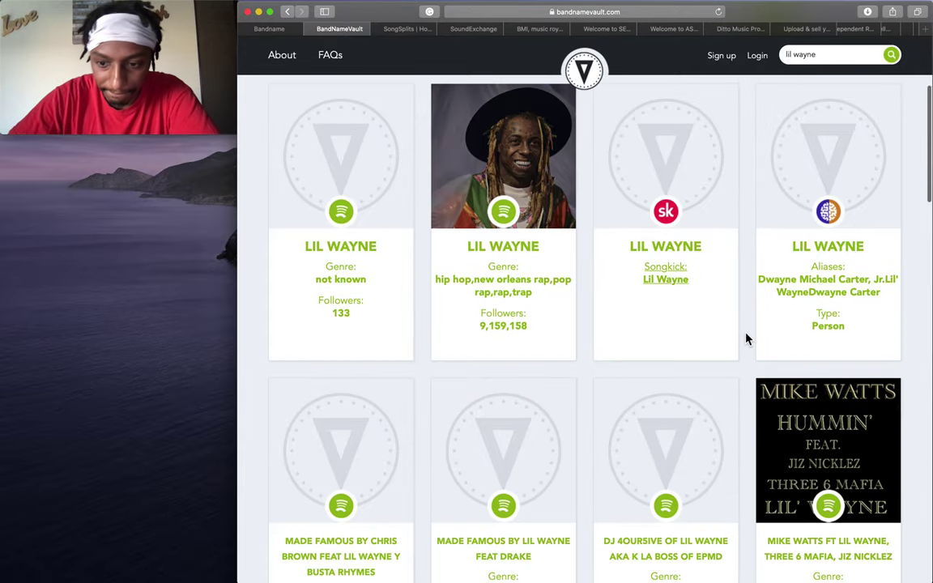
{"action": "scroll", "coordinate": [747, 338], "scroll_direction": "down", "scroll_amount": 12}
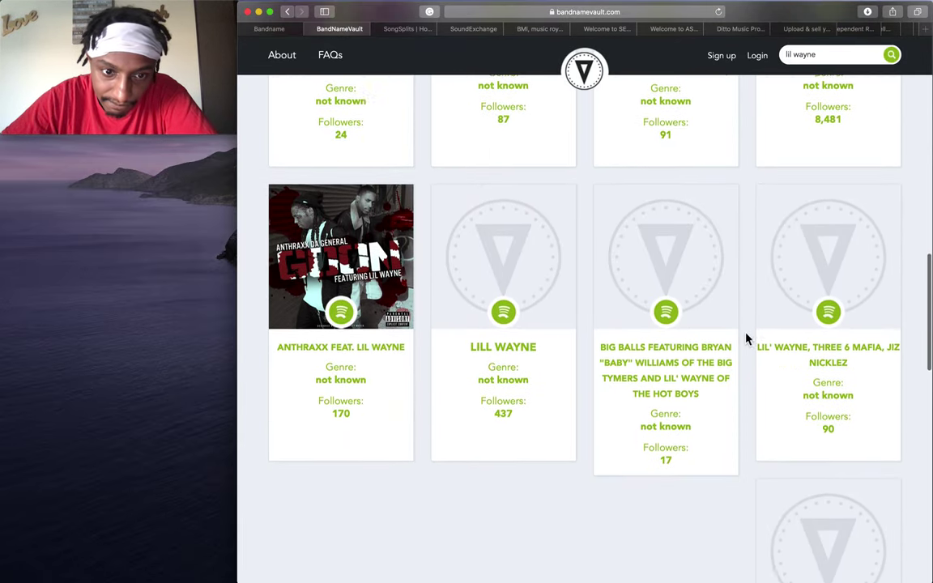
{"action": "scroll", "coordinate": [747, 338], "scroll_direction": "up", "scroll_amount": 20}
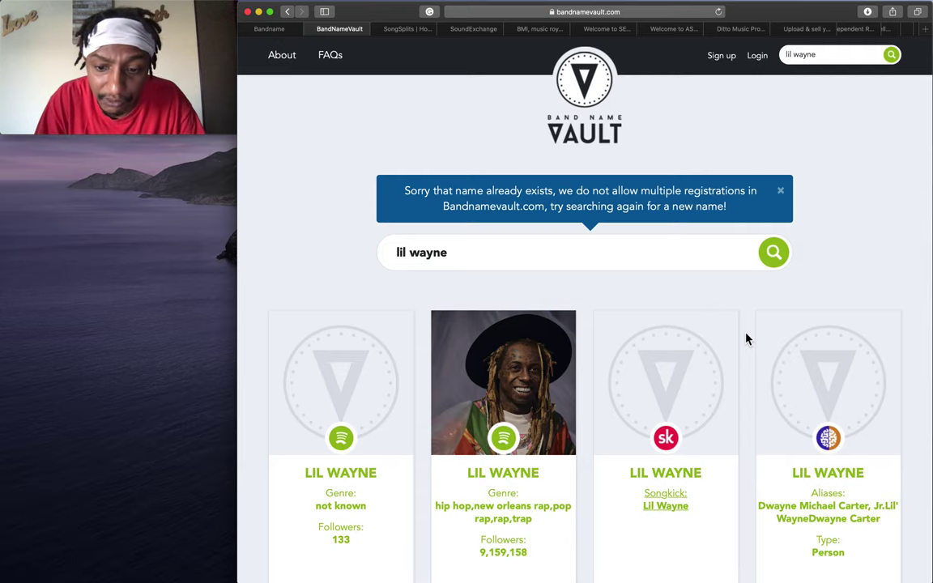
{"action": "scroll", "coordinate": [747, 338], "scroll_direction": "down", "scroll_amount": 10}
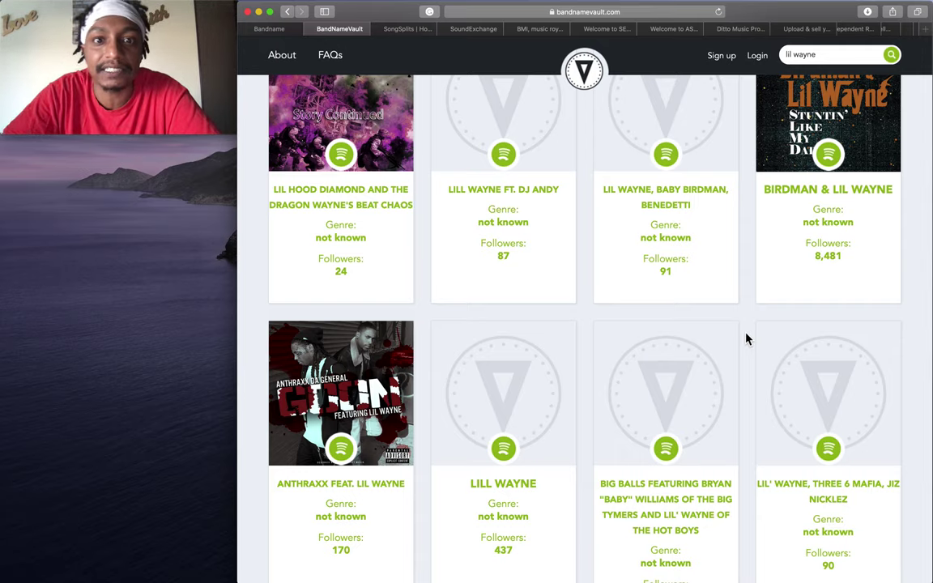
{"action": "scroll", "coordinate": [747, 340], "scroll_direction": "up", "scroll_amount": 4}
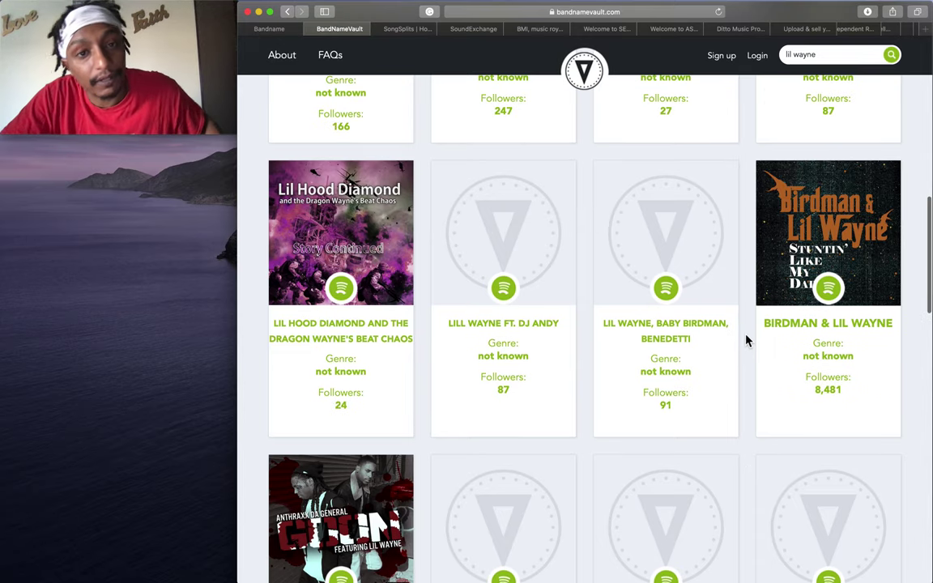
{"action": "scroll", "coordinate": [746, 340], "scroll_direction": "down", "scroll_amount": 2}
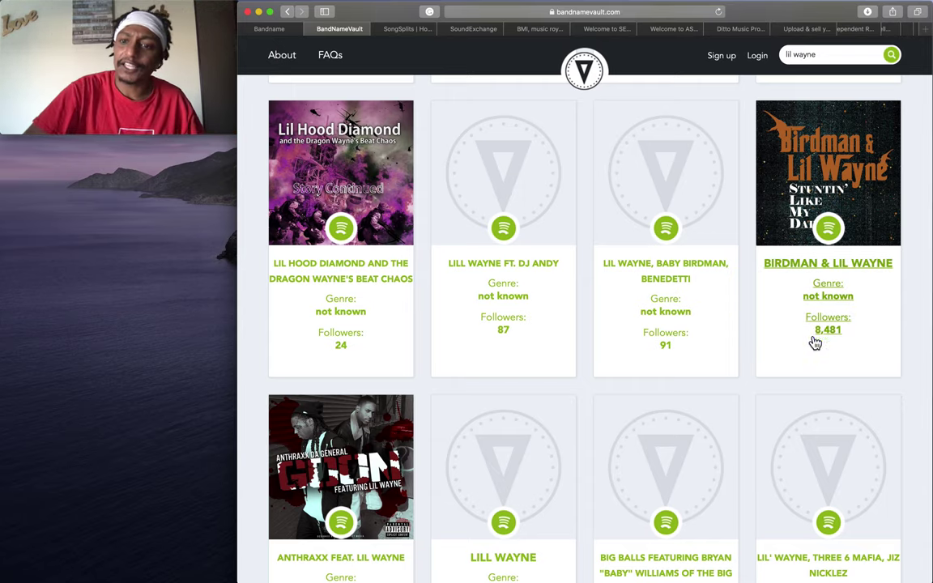
{"action": "scroll", "coordinate": [470, 356], "scroll_direction": "up", "scroll_amount": 3}
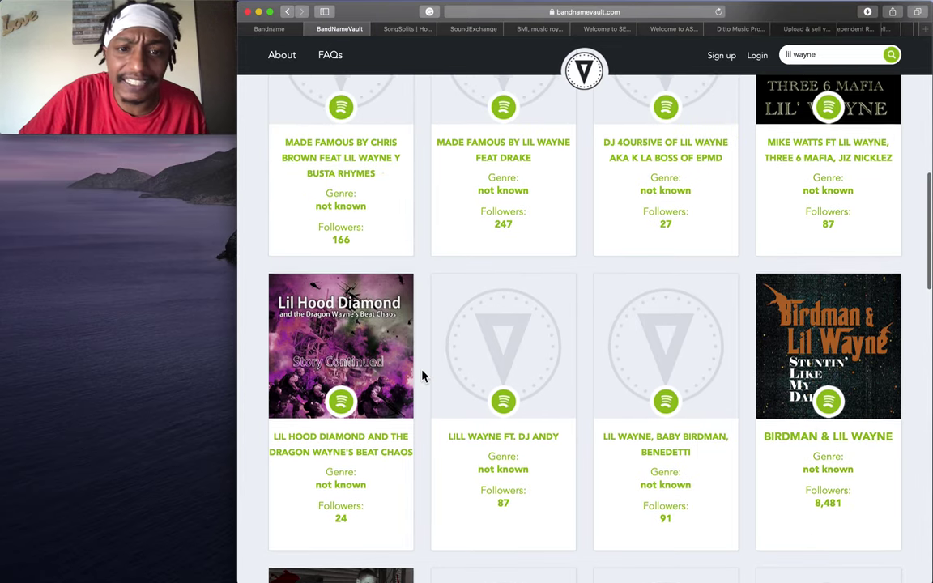
{"action": "scroll", "coordinate": [348, 251], "scroll_direction": "up", "scroll_amount": 4}
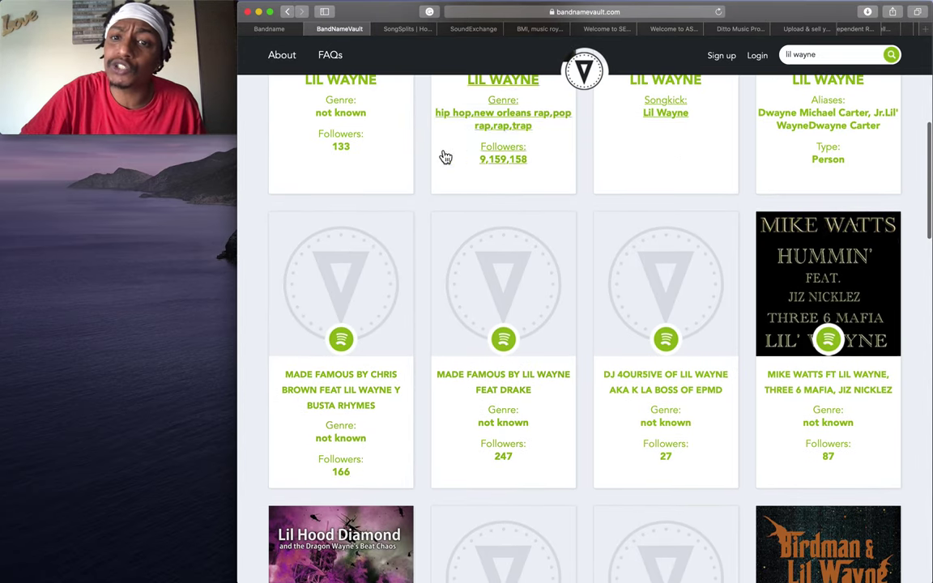
{"action": "scroll", "coordinate": [498, 147], "scroll_direction": "up", "scroll_amount": 2}
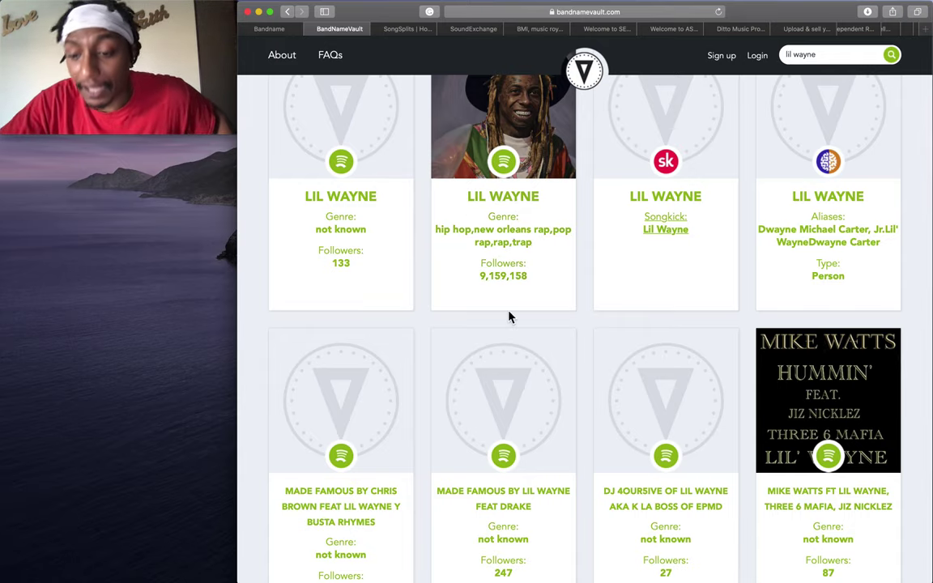
{"action": "scroll", "coordinate": [508, 316], "scroll_direction": "down", "scroll_amount": 5}
{"action": "scroll", "coordinate": [510, 318], "scroll_direction": "down", "scroll_amount": 1}
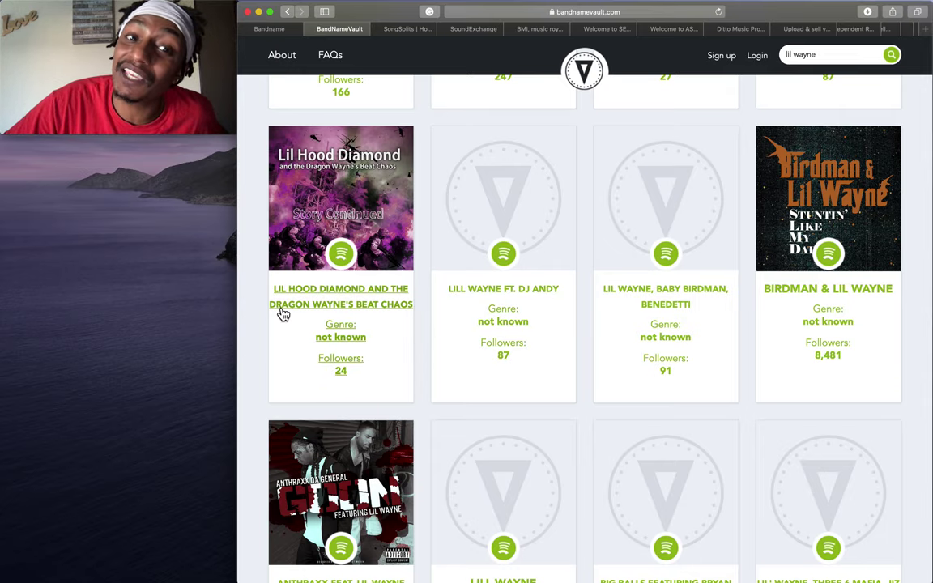
{"action": "scroll", "coordinate": [496, 413], "scroll_direction": "down", "scroll_amount": 2}
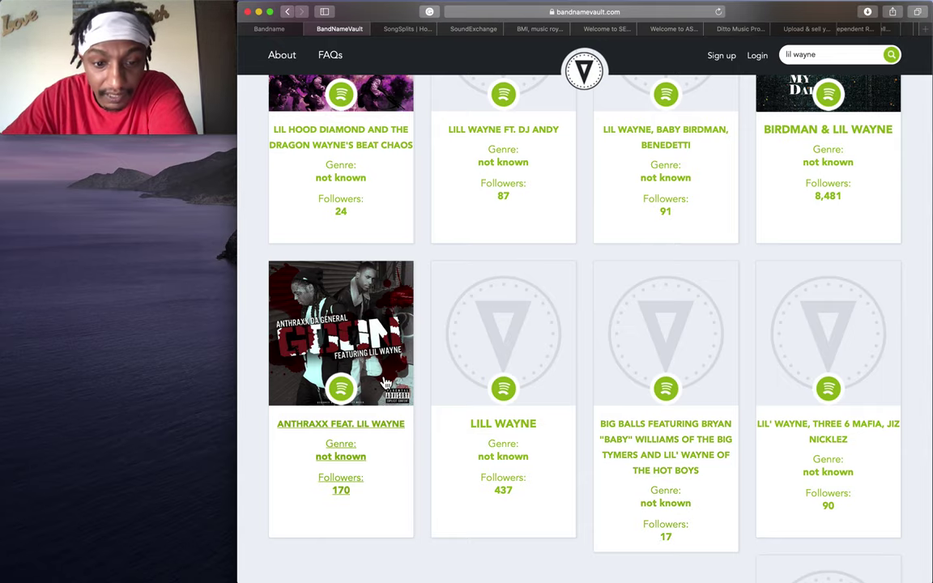
{"action": "scroll", "coordinate": [352, 494], "scroll_direction": "up", "scroll_amount": 3}
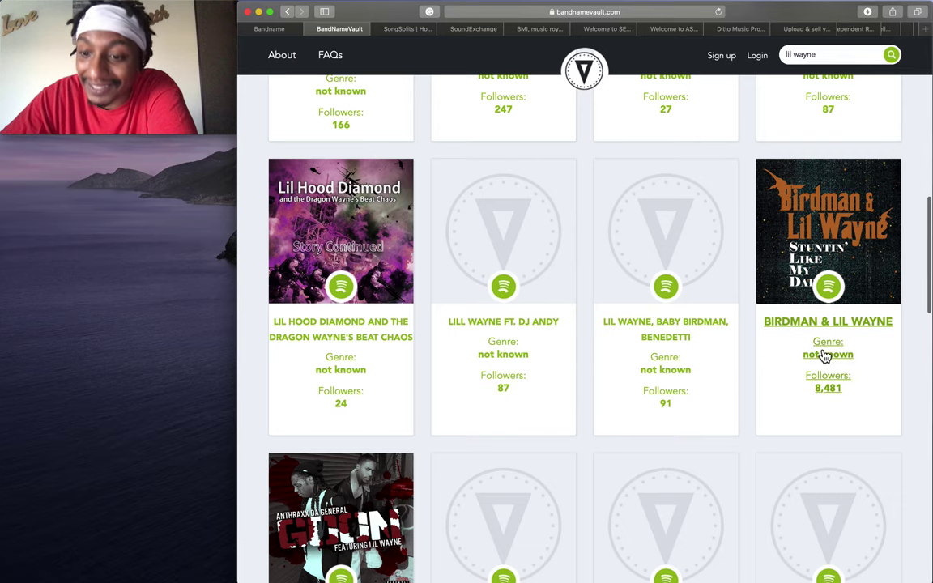
{"action": "scroll", "coordinate": [824, 357], "scroll_direction": "up", "scroll_amount": 2}
{"action": "scroll", "coordinate": [677, 244], "scroll_direction": "up", "scroll_amount": 3}
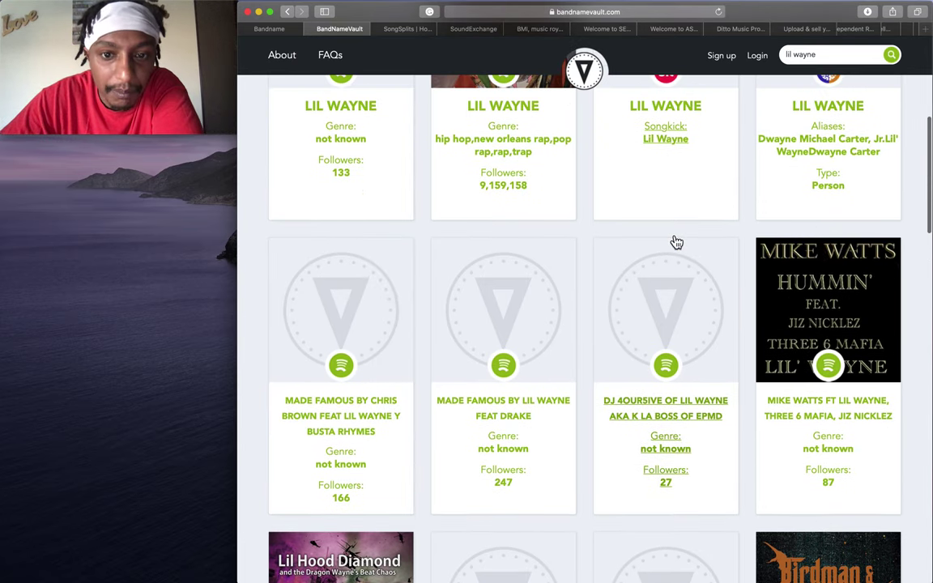
{"action": "scroll", "coordinate": [530, 201], "scroll_direction": "up", "scroll_amount": 1}
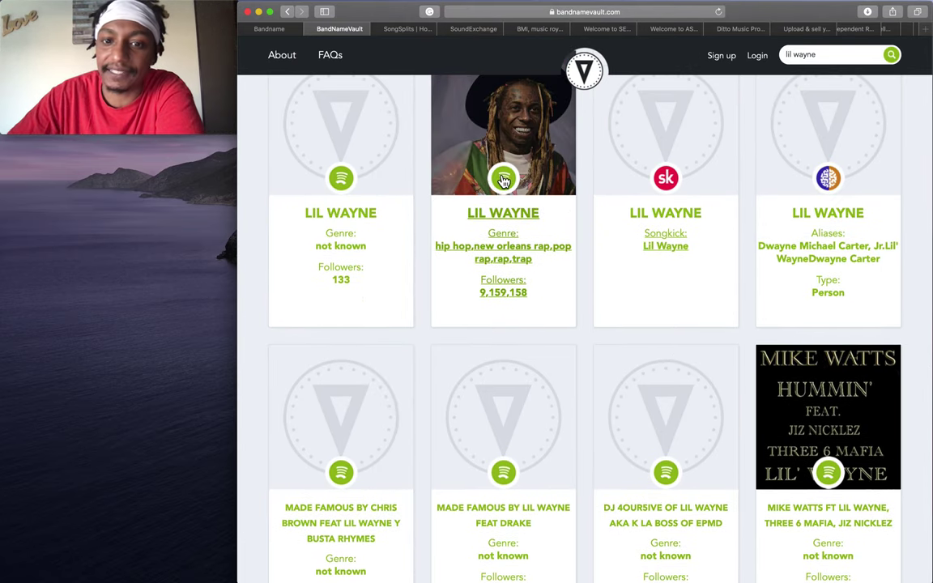
{"action": "left_click", "coordinate": [500, 178]}
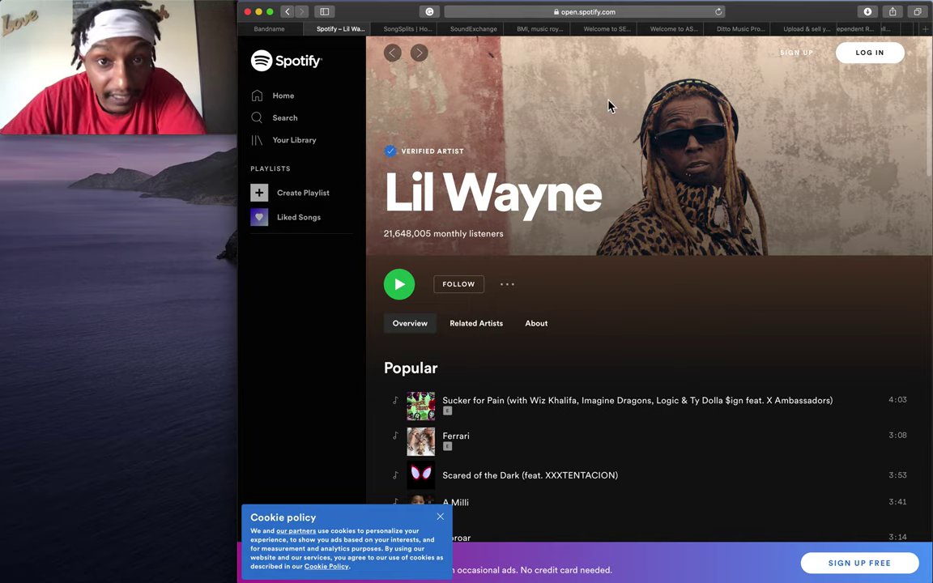
{"action": "left_click", "coordinate": [287, 12]}
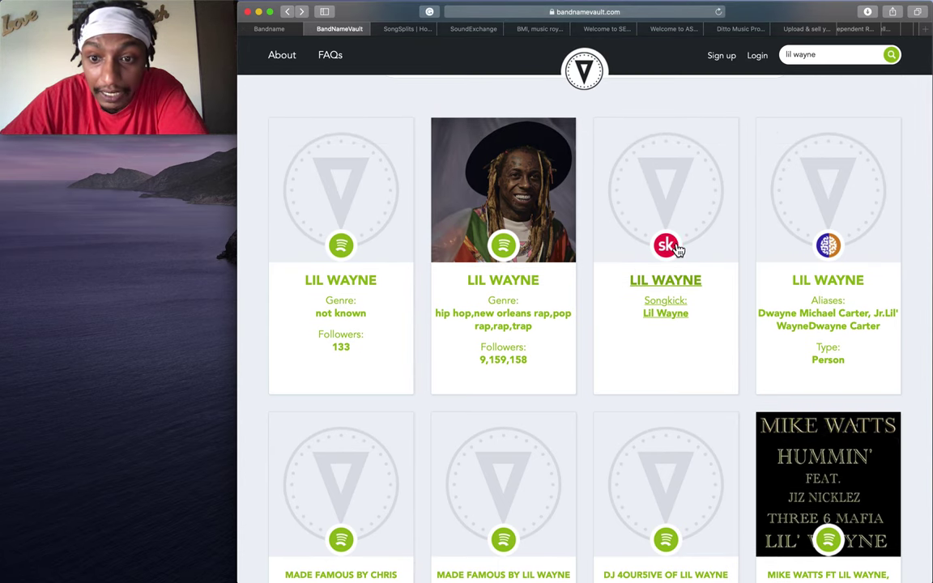
Open Lil Wayne's Songkick page from the 'sk' badge on his third result card.
{"action": "left_click", "coordinate": [669, 244]}
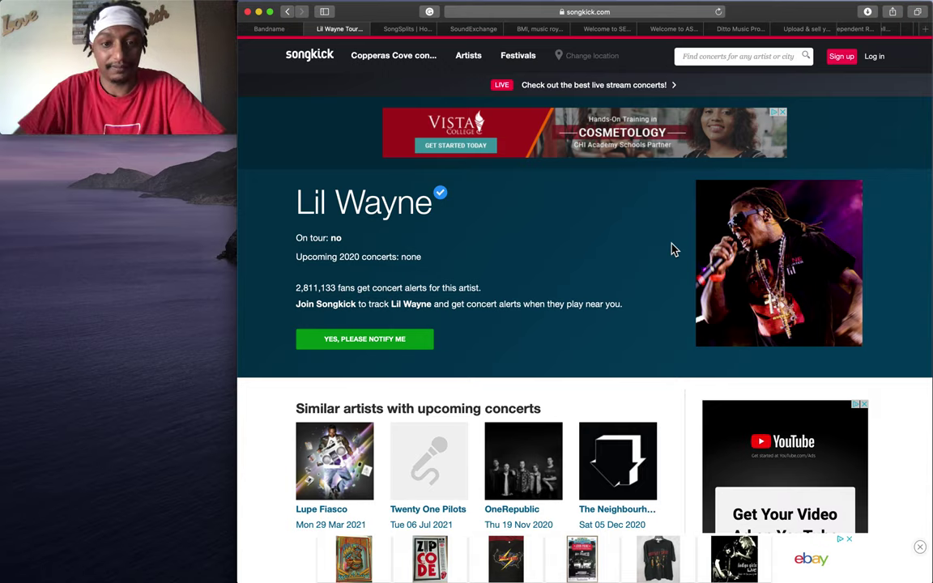
Go back from Songkick to BandNameVault's lil wayne search results.
{"action": "left_click", "coordinate": [285, 12]}
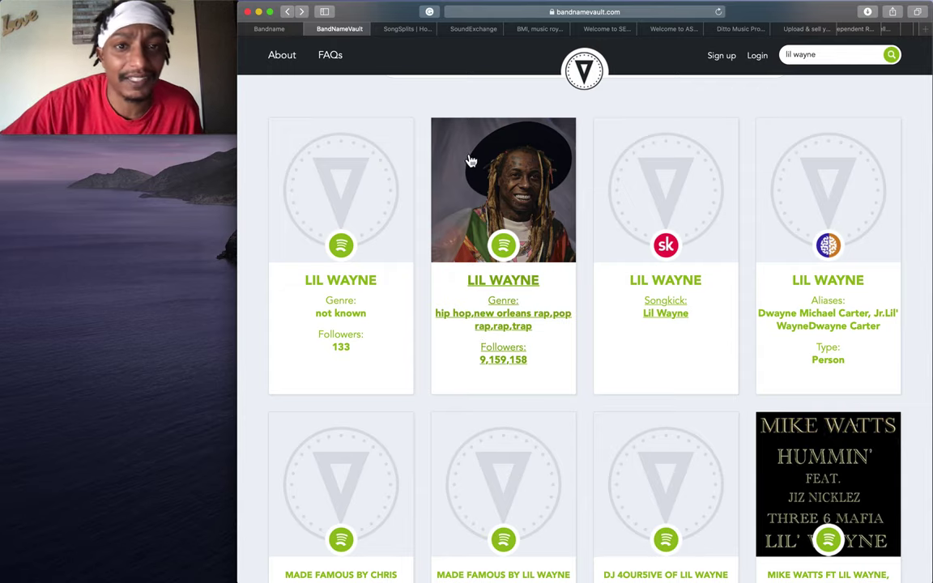
{"action": "mouse_move", "coordinate": [733, 577]}
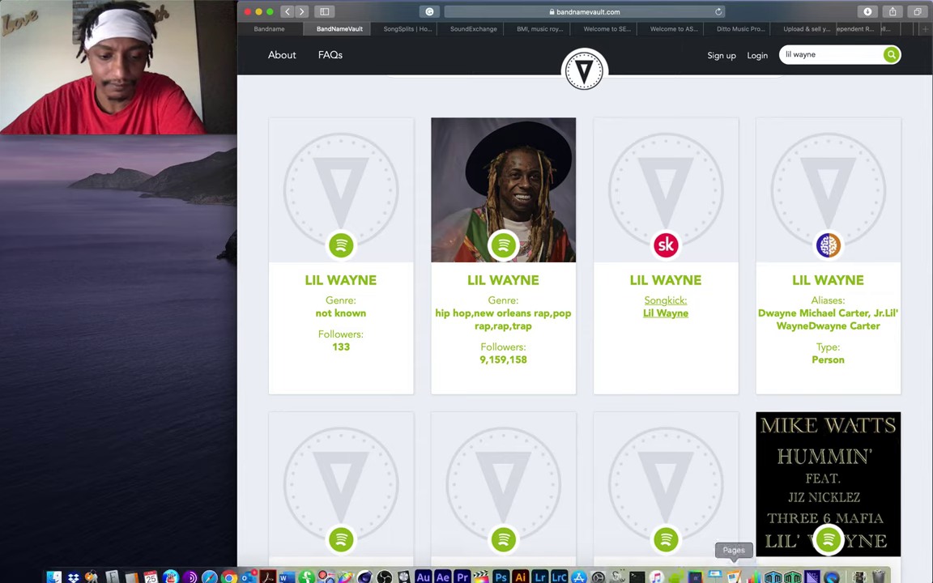